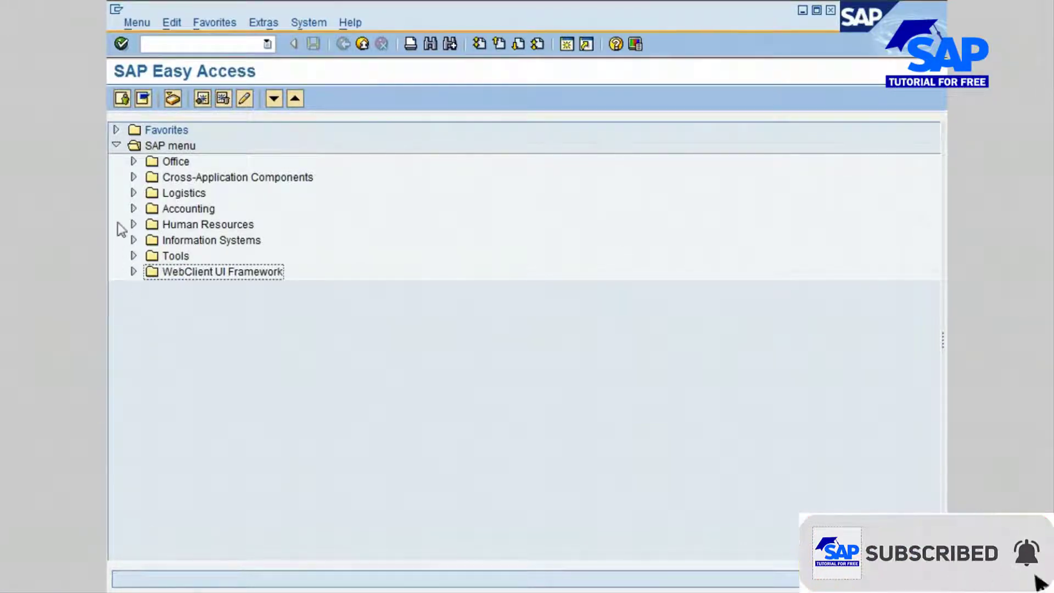
Expand Logistics > Materials Management > Purchasing > Master Data > Vendor > Central in the SAP menu.
click(133, 193)
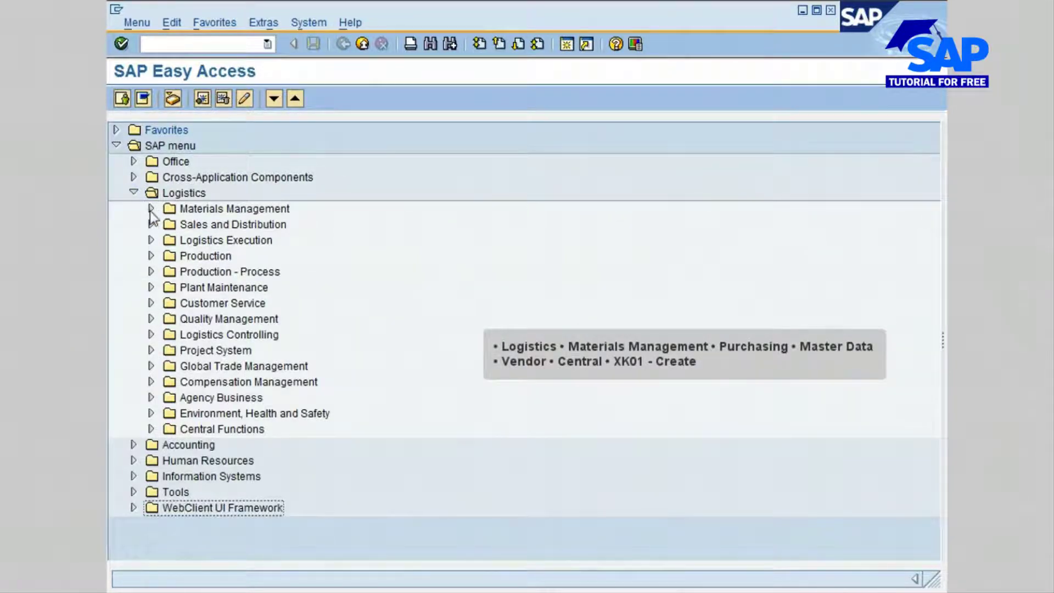
click(151, 209)
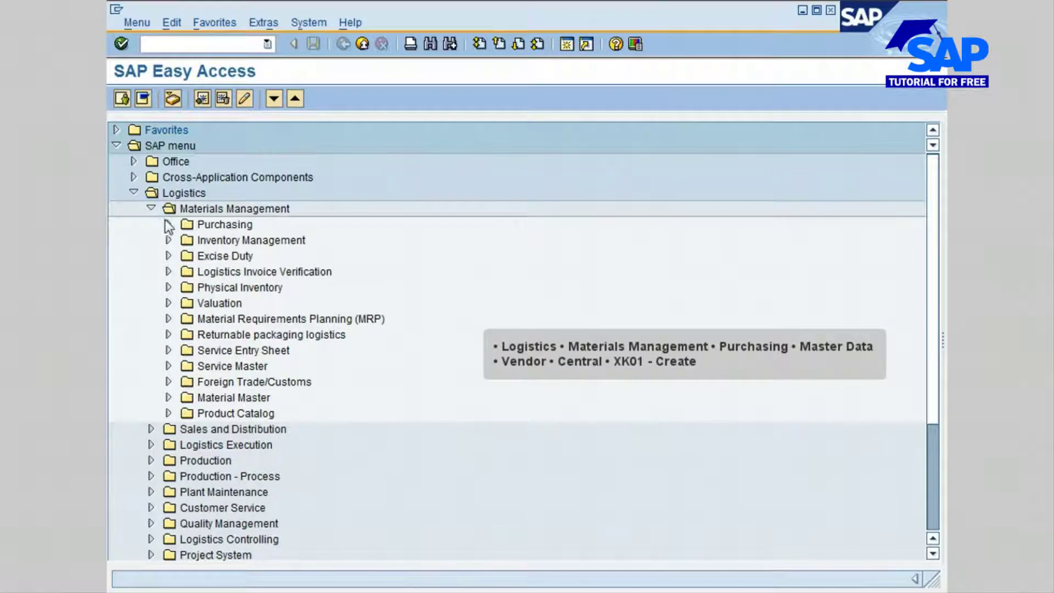
click(168, 224)
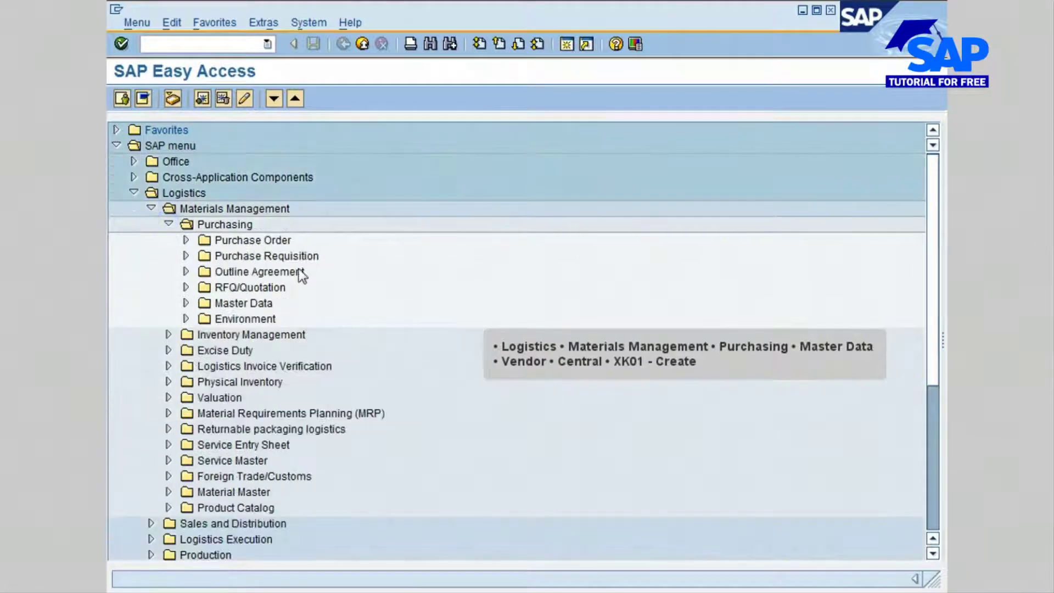
click(185, 304)
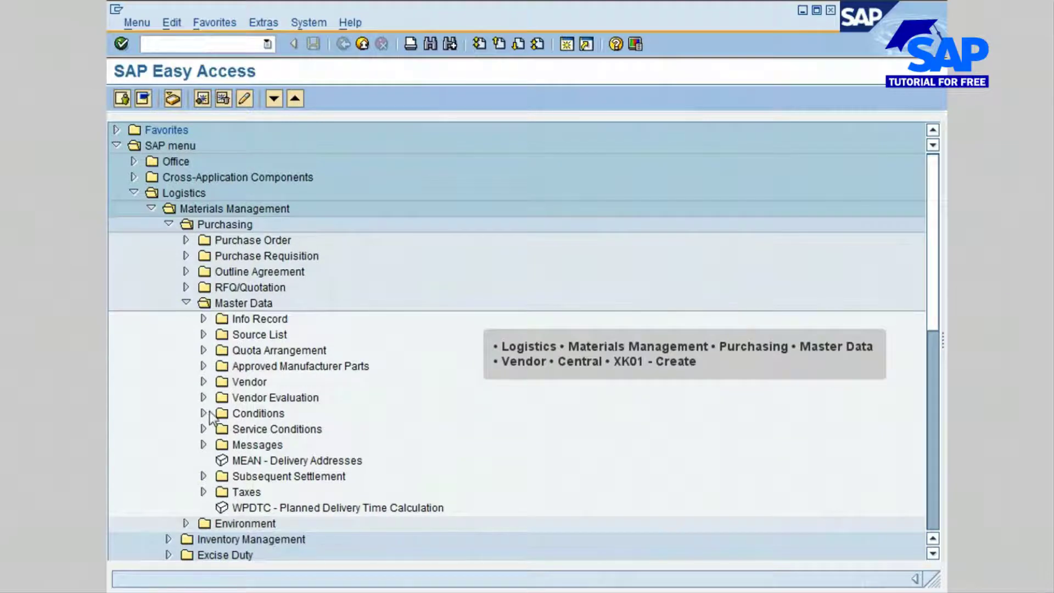
click(203, 382)
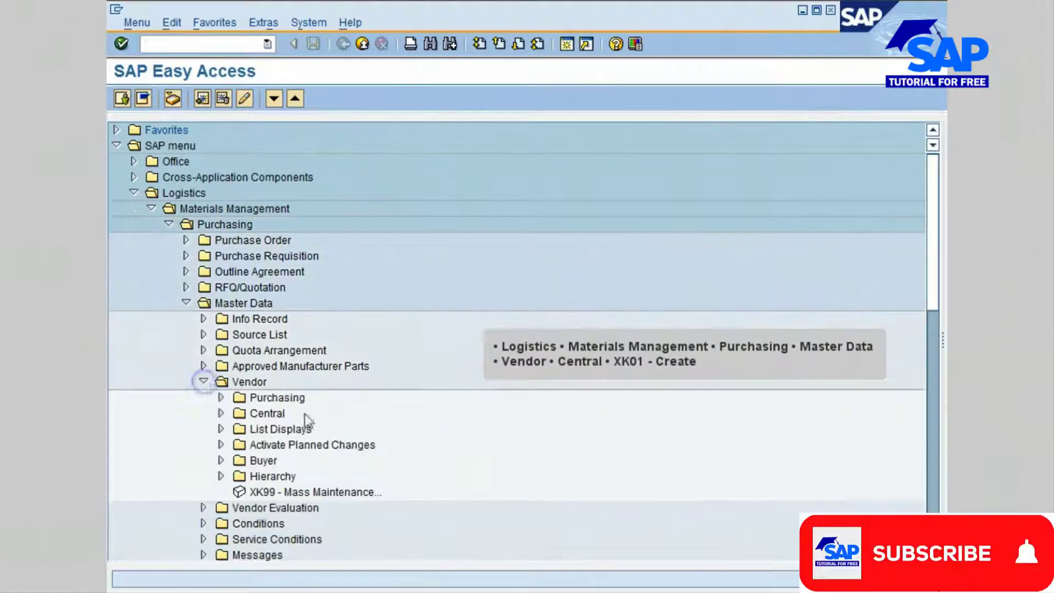
click(221, 414)
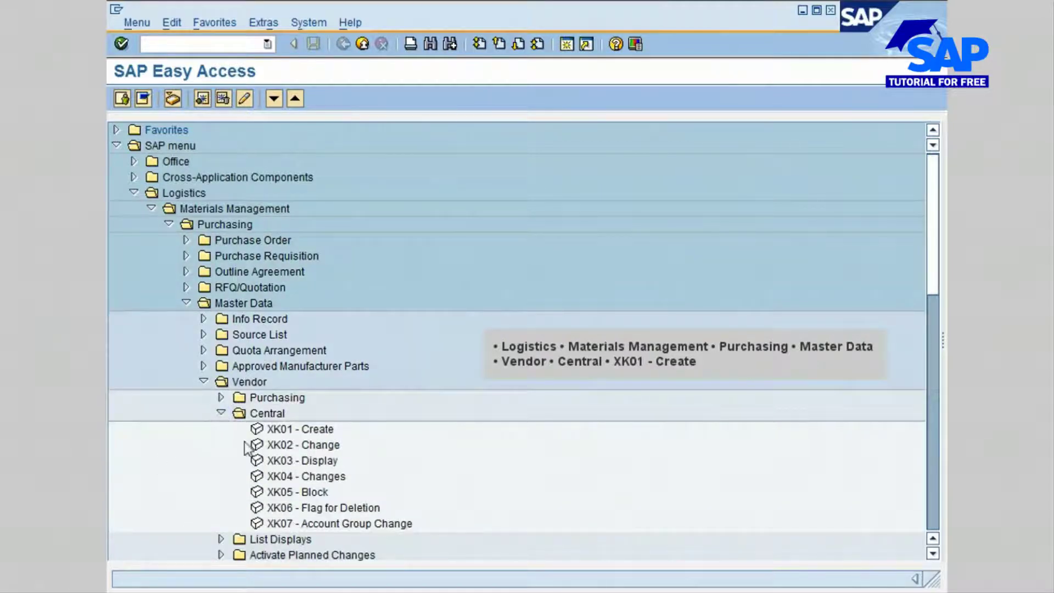
Launch XK01 - Create and enter company code 0006 and purchasing organization 0006.
double_click(282, 429)
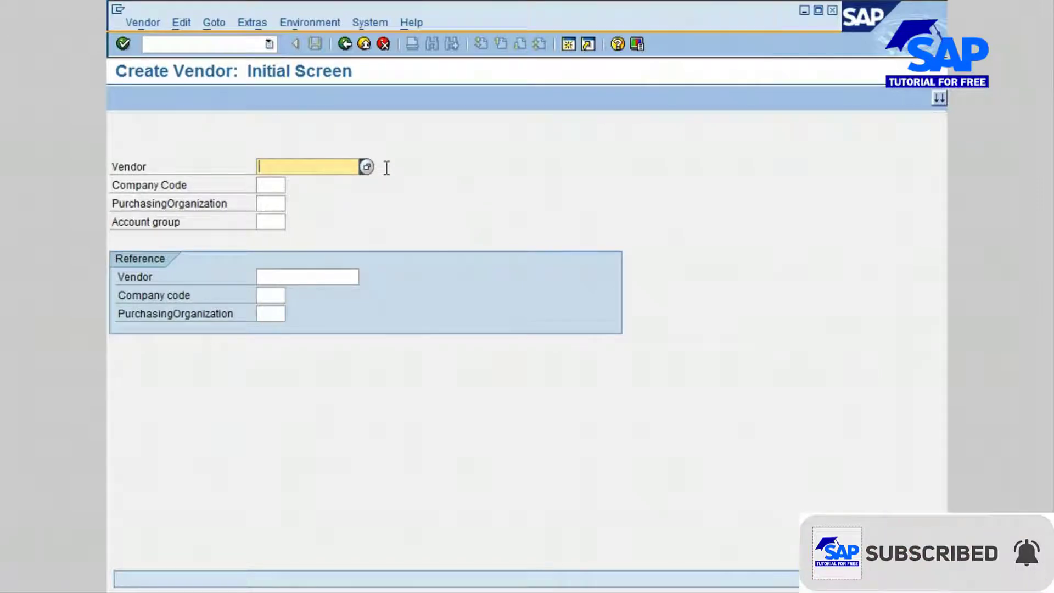
click(274, 184)
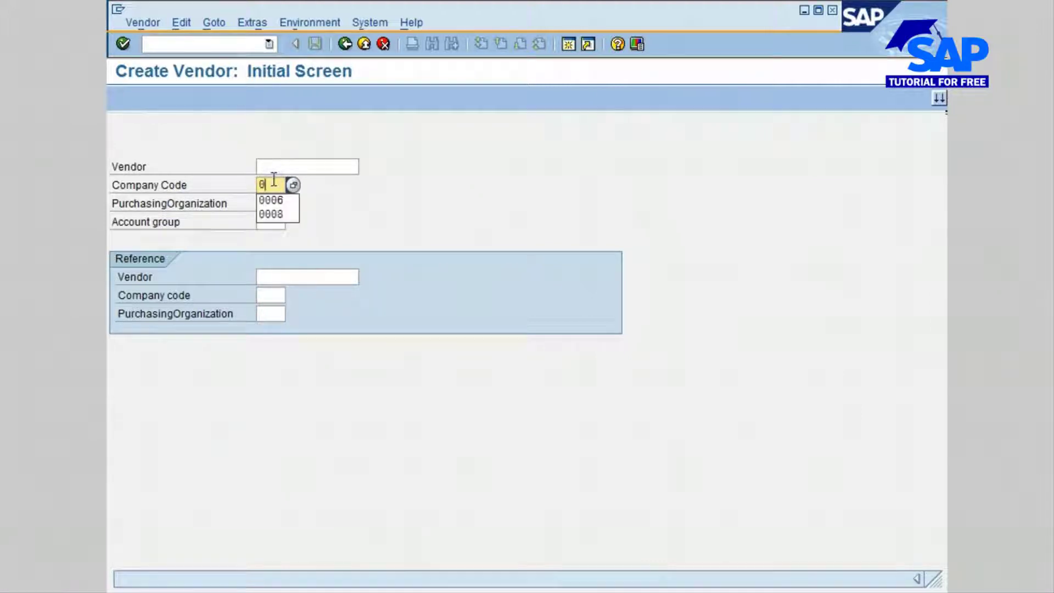
text(0006)
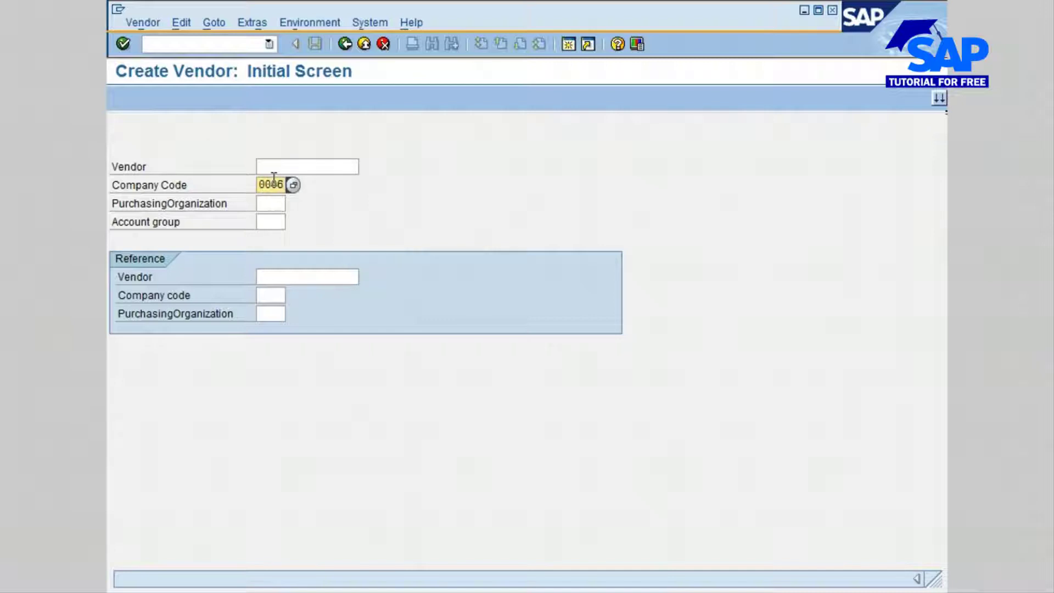
key(Tab)
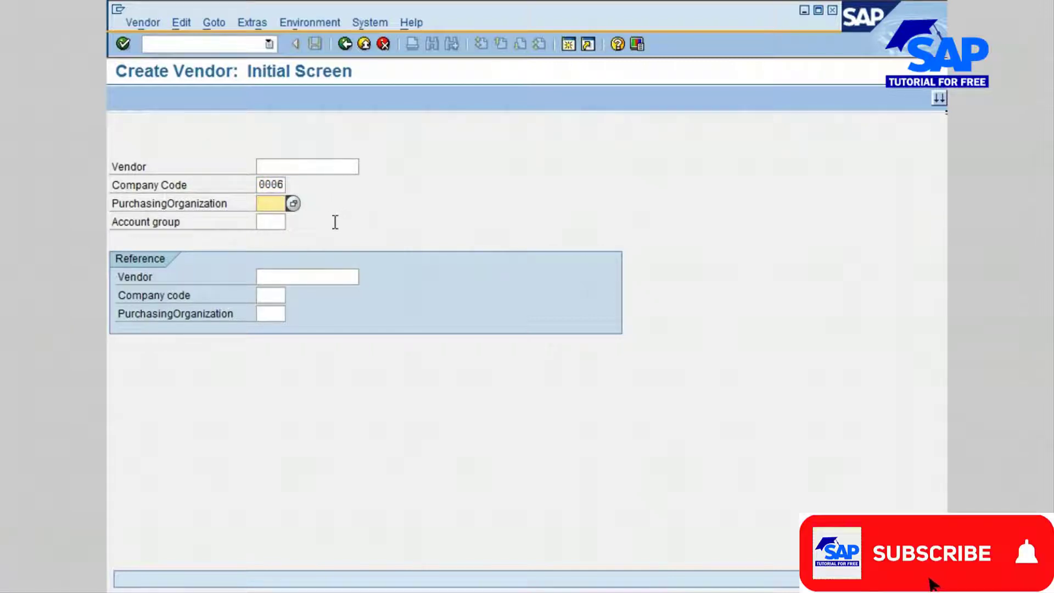
text(00)
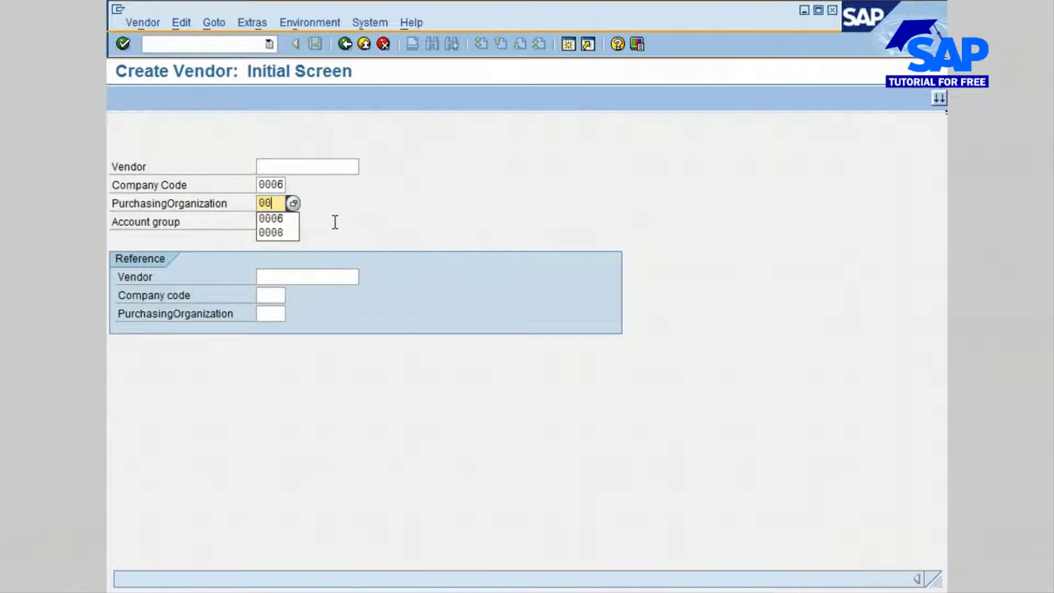
text(06)
key(Tab)
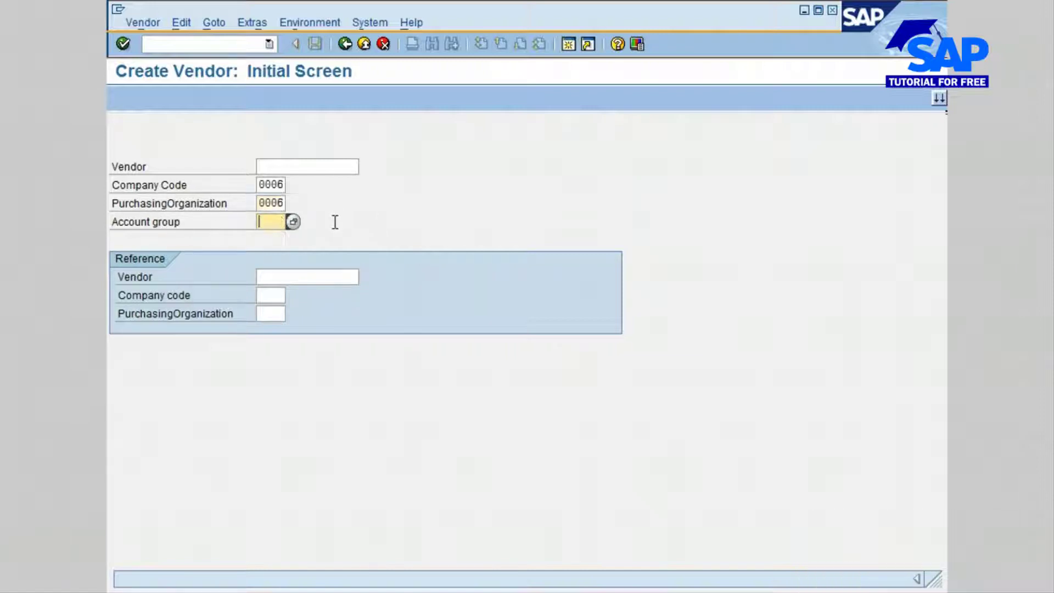
click(294, 222)
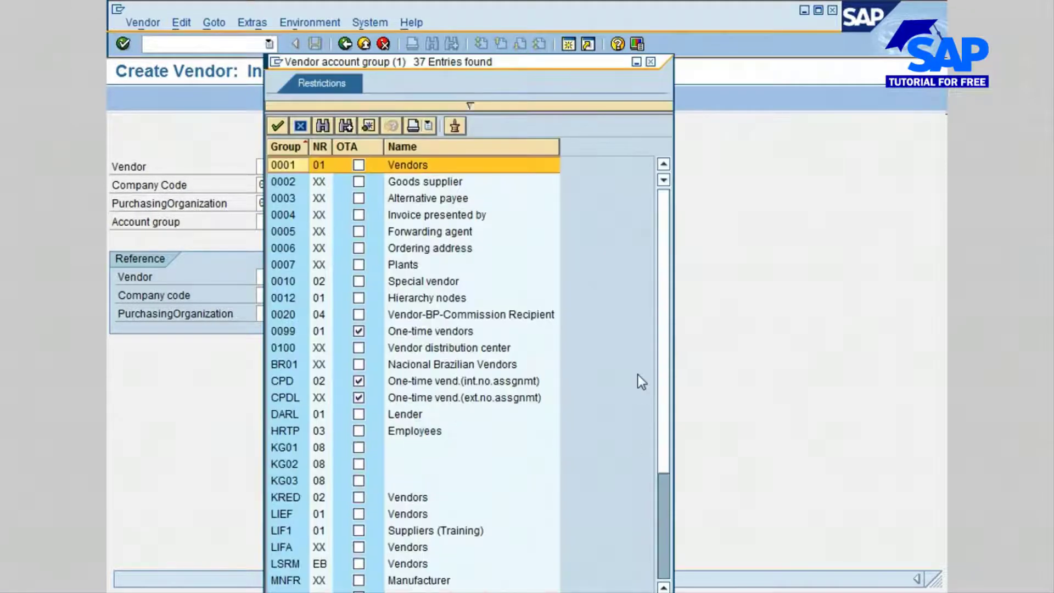
Choose account group KRED (Vendors) and confirm to reach the vendor Address screen.
drag(666, 341, 673, 527)
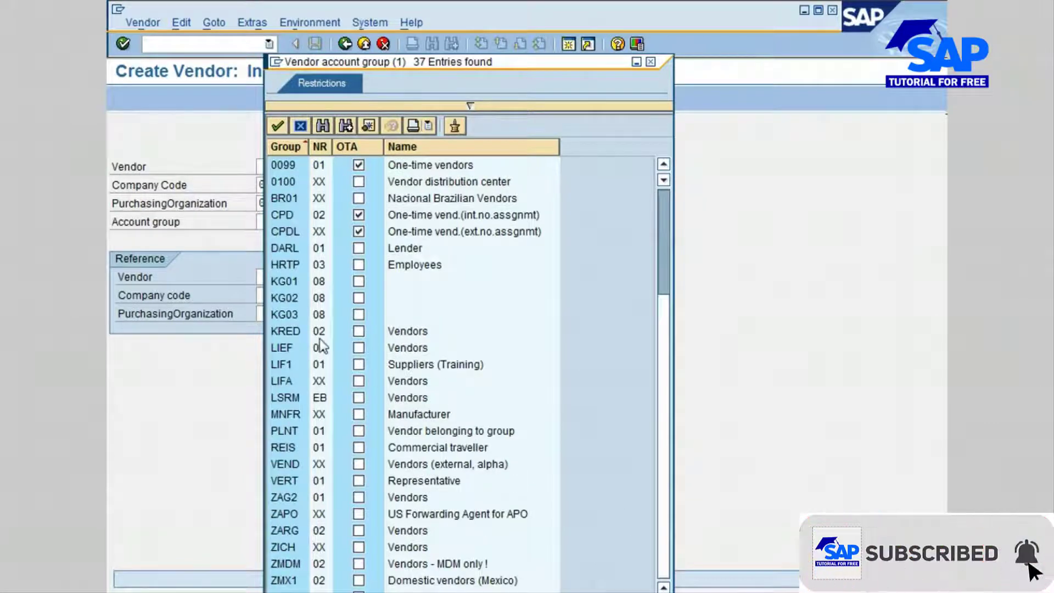
click(292, 332)
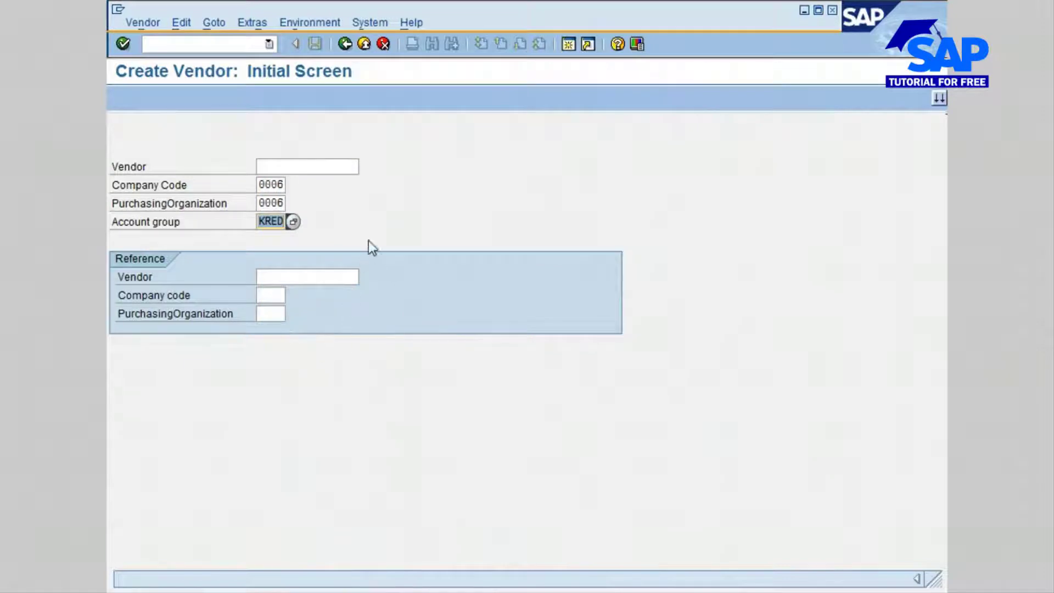
click(322, 222)
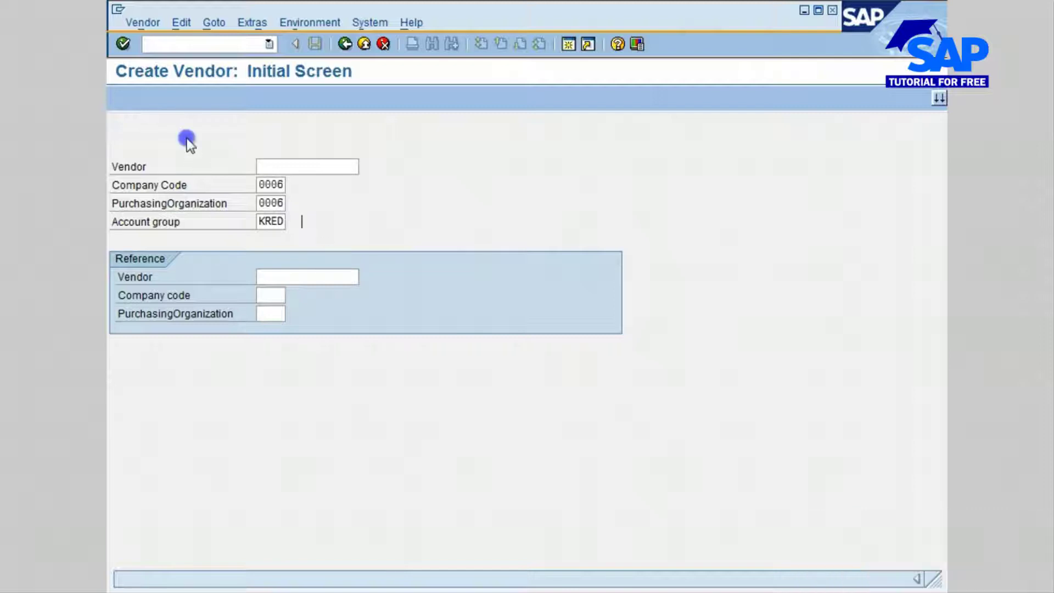
click(122, 45)
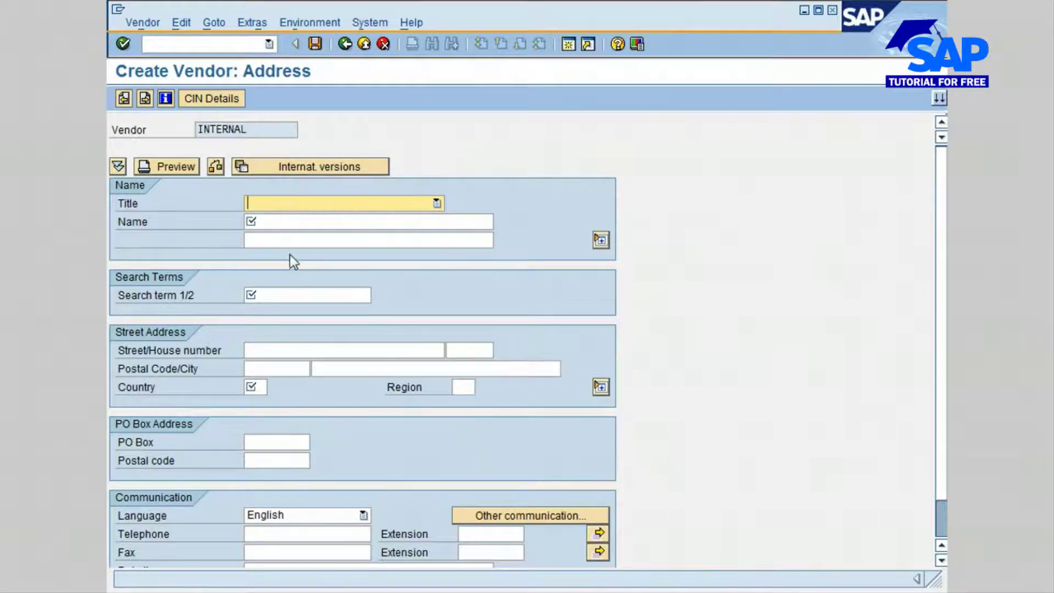
Set the vendor's Title to Company in the address data.
click(374, 204)
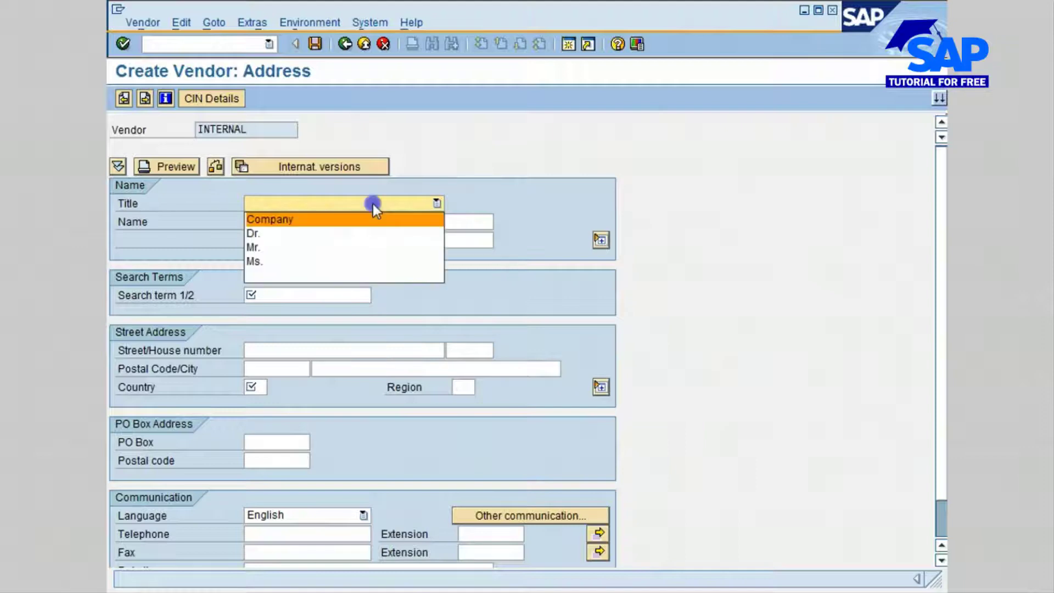
click(347, 219)
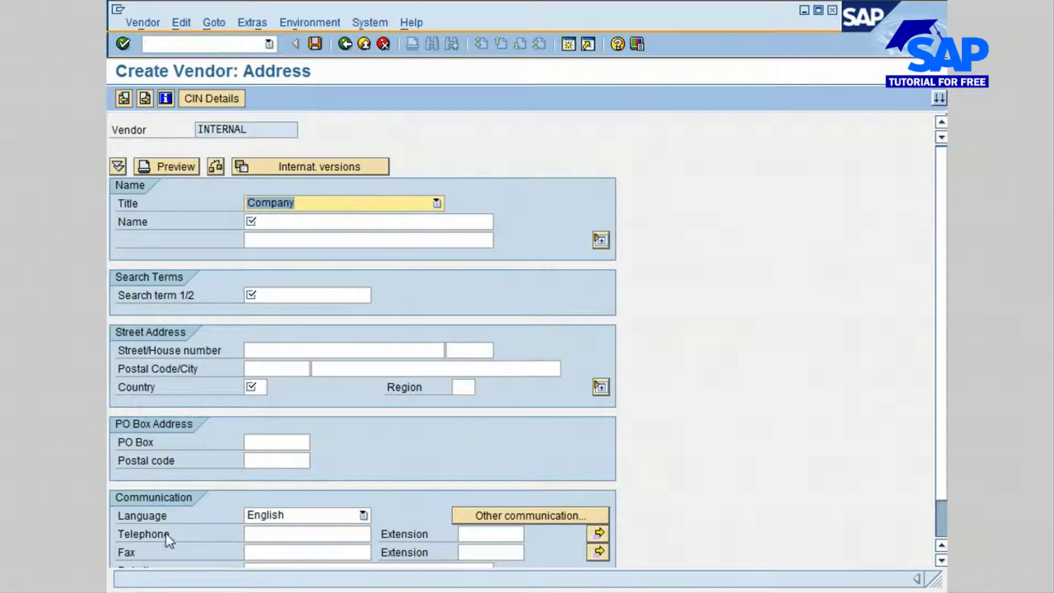
key(Tab)
click(280, 221)
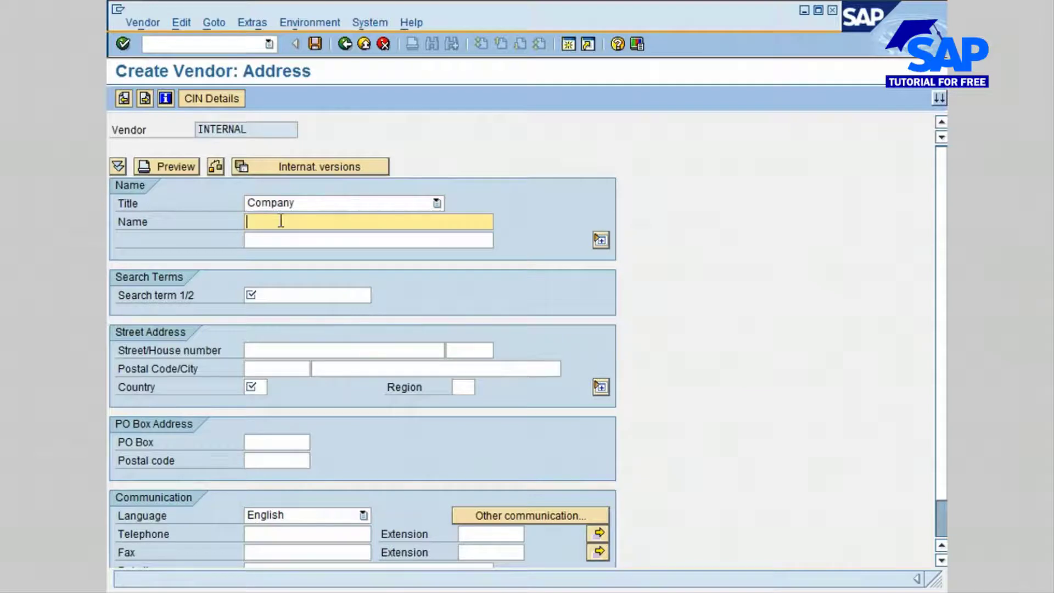
Enter the vendor name 'Ramco Inc.' with search term 'Ram'.
text(Ramco)
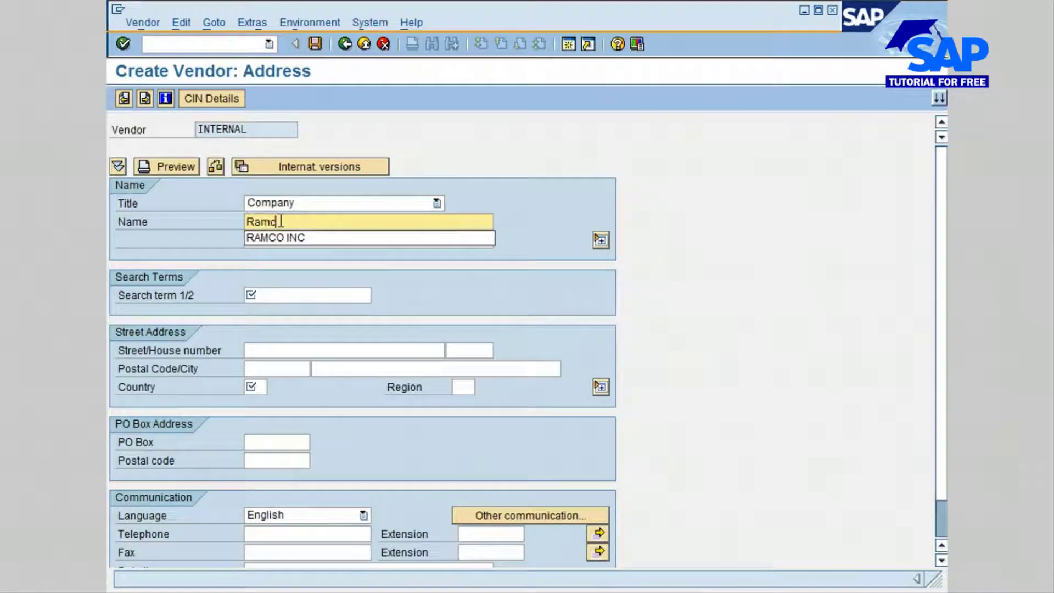
text( Inc.)
key(Tab)
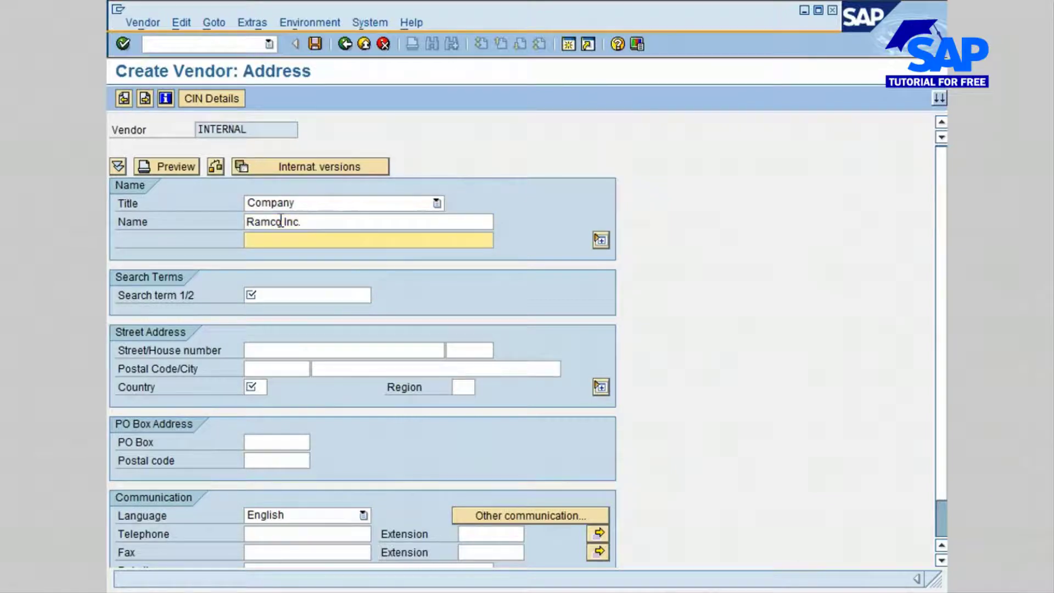
key(Tab)
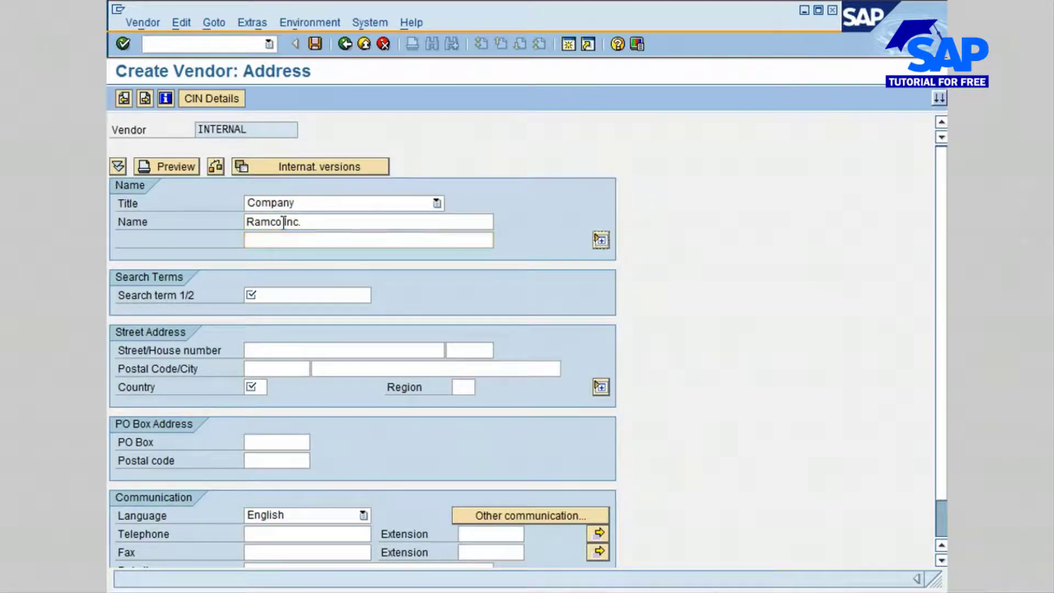
click(307, 296)
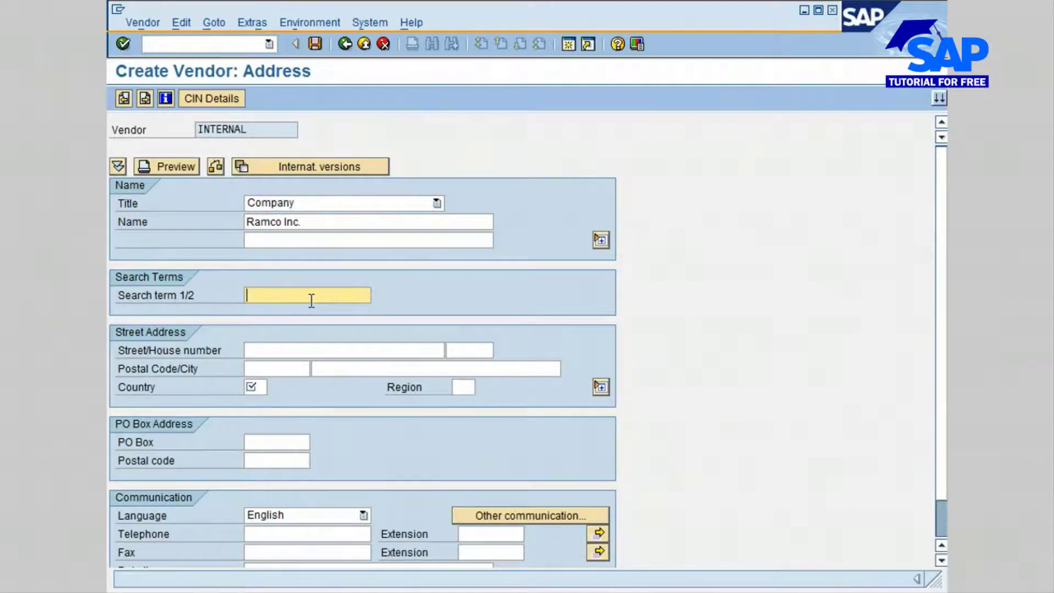
text(Ram)
key(Tab)
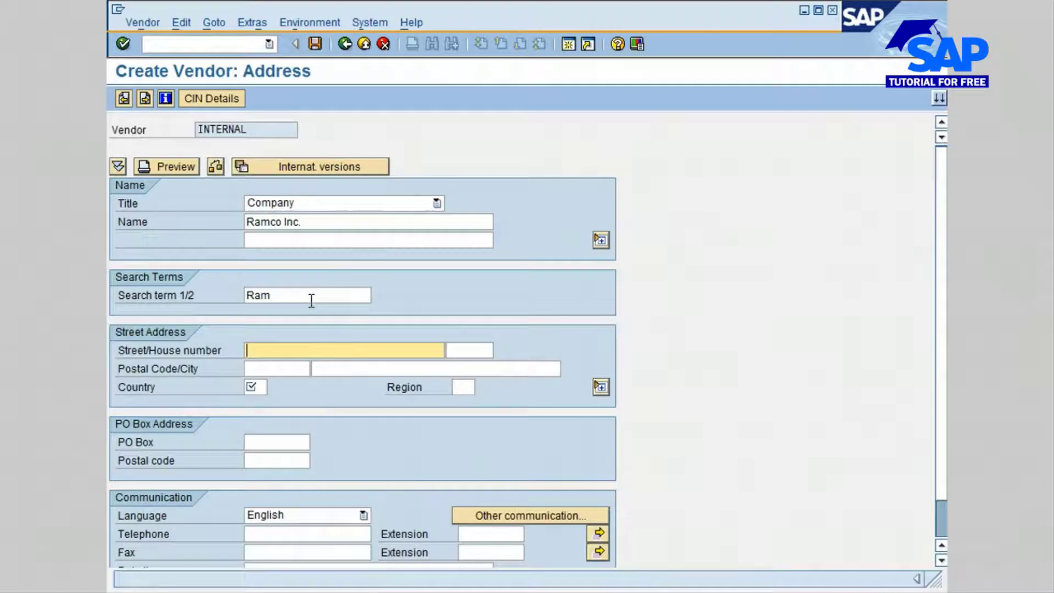
Fill in the vendor's street name and house number.
click(273, 349)
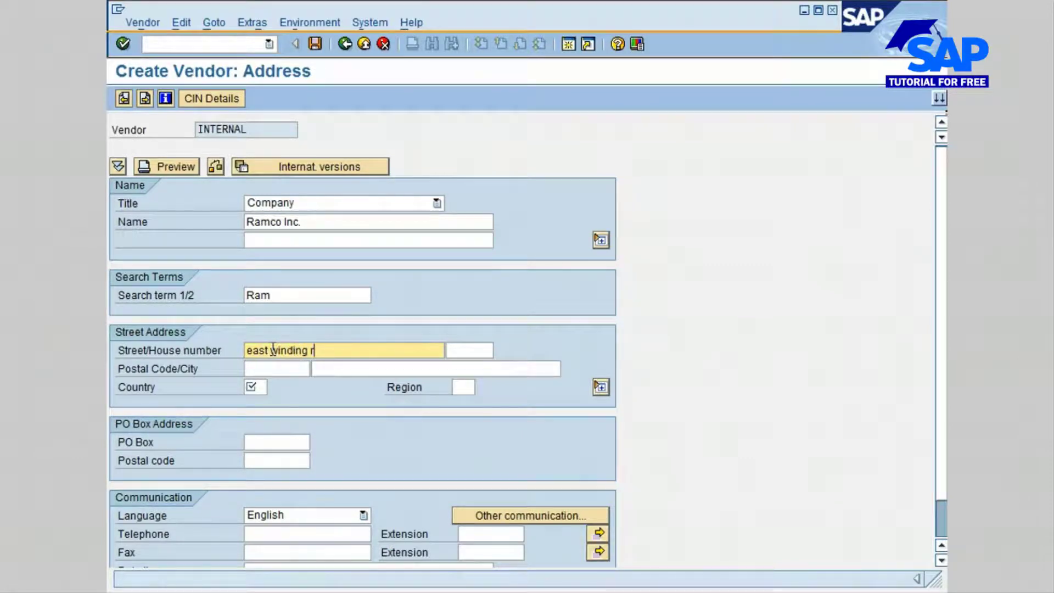
key(Tab)
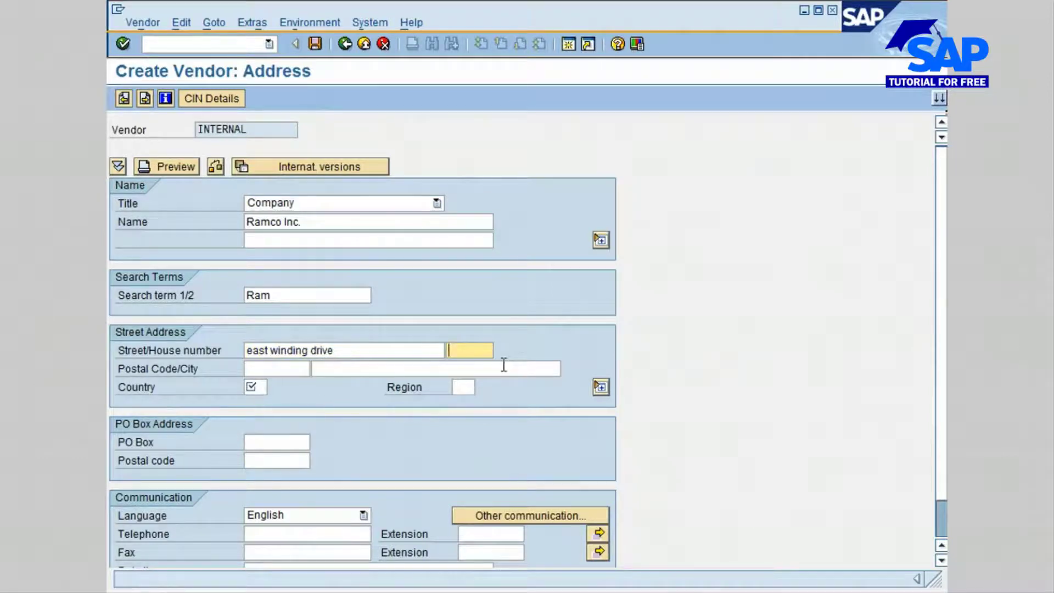
click(371, 364)
Enter the vendor's postal code and city, with country US.
click(294, 367)
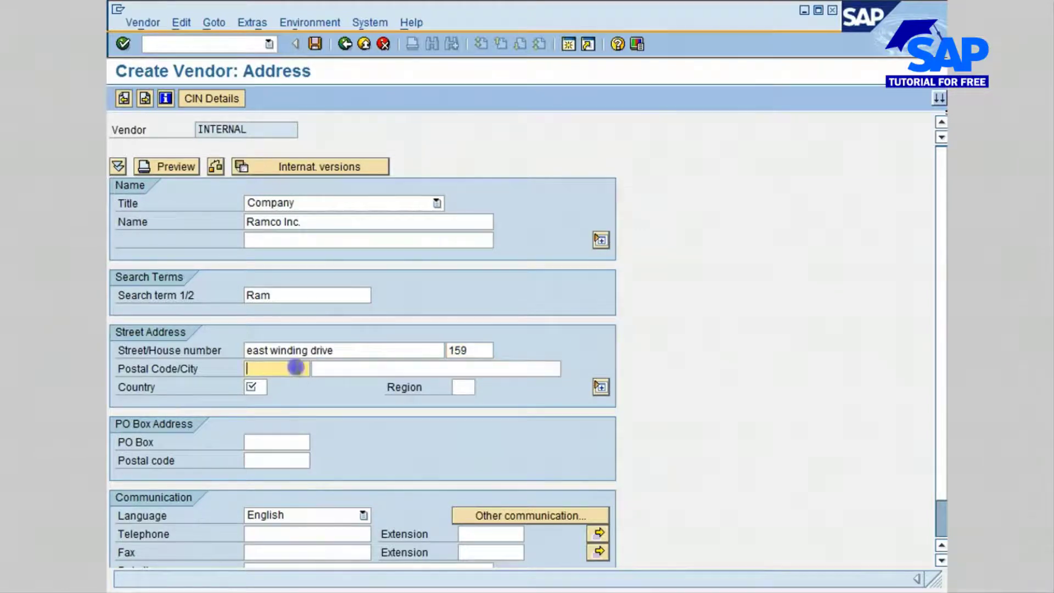
text(0)
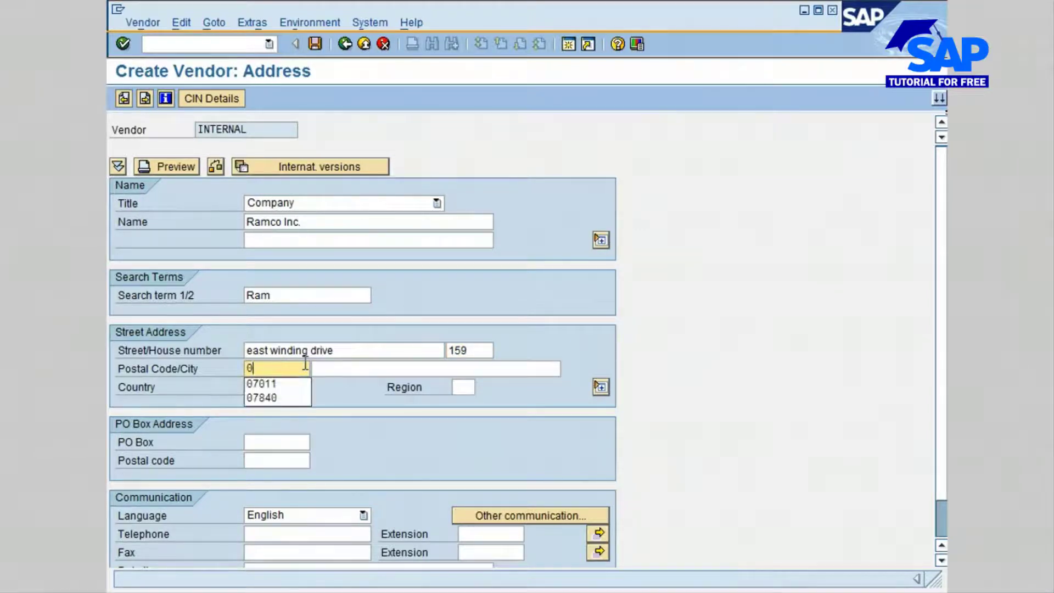
text(7980)
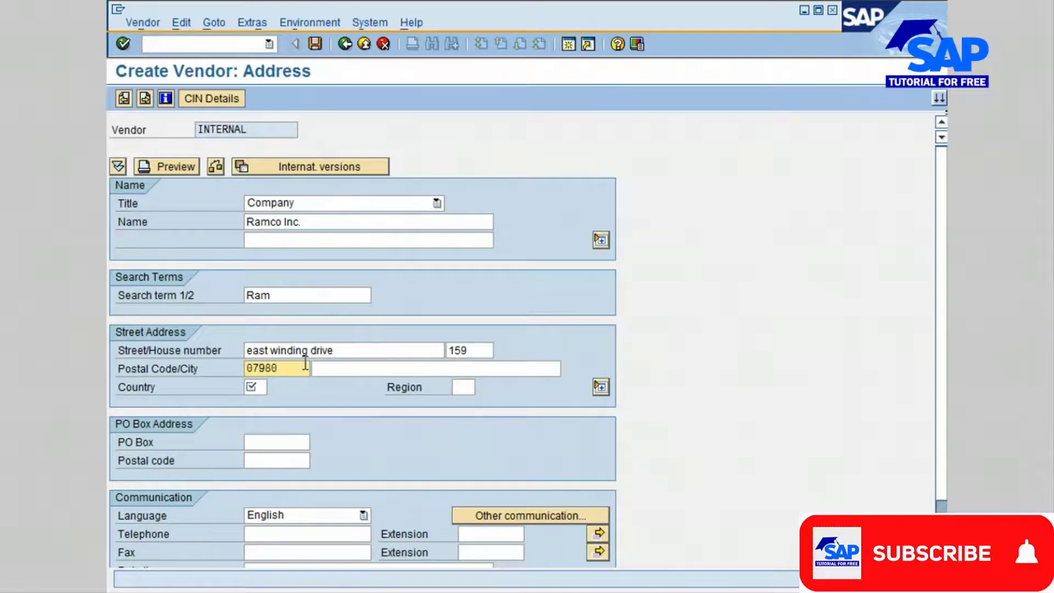
key(Tab)
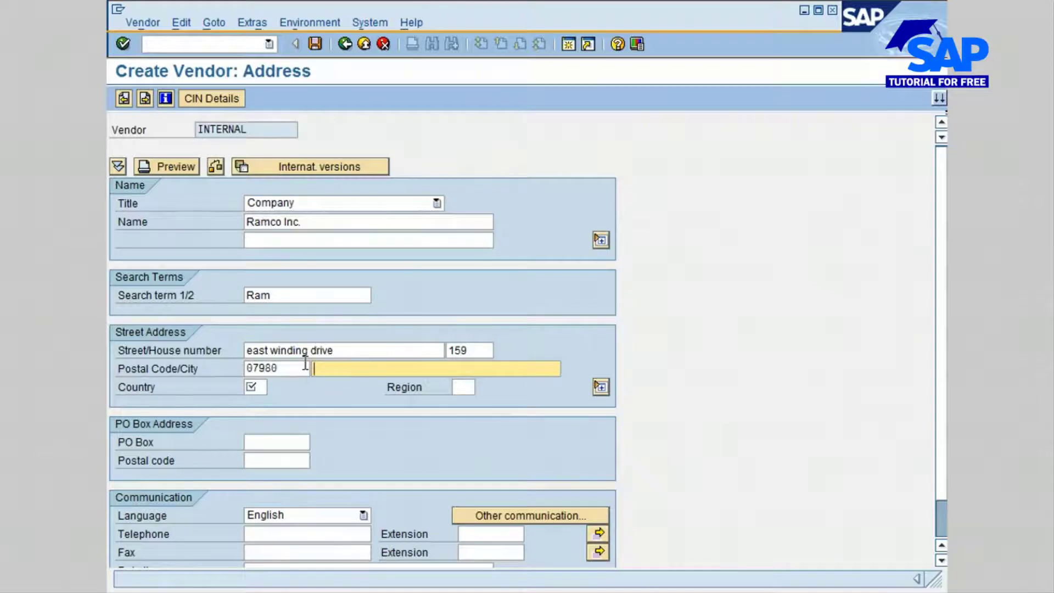
text(clifton)
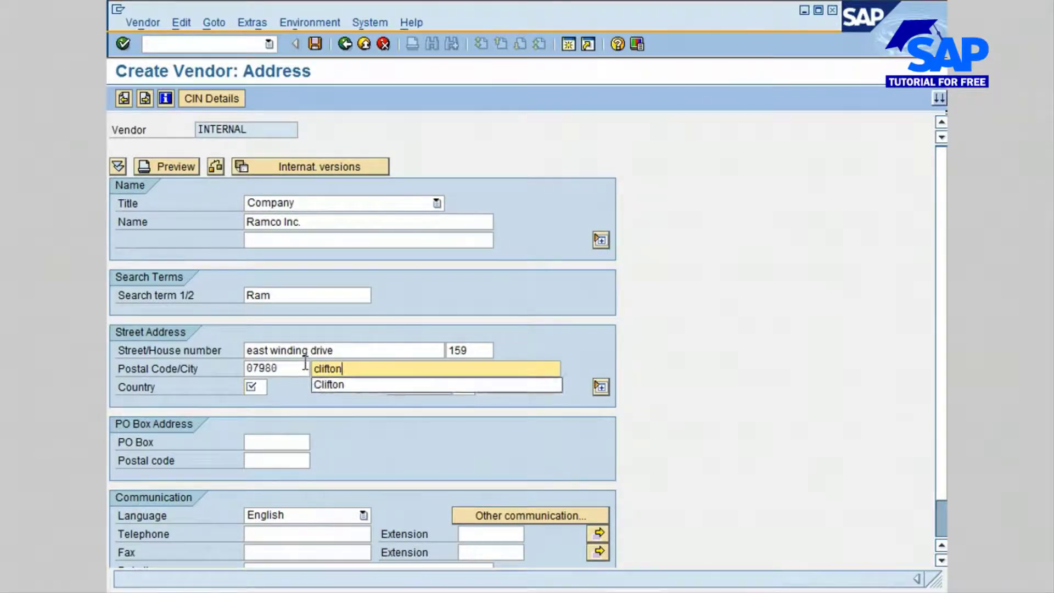
key(Tab)
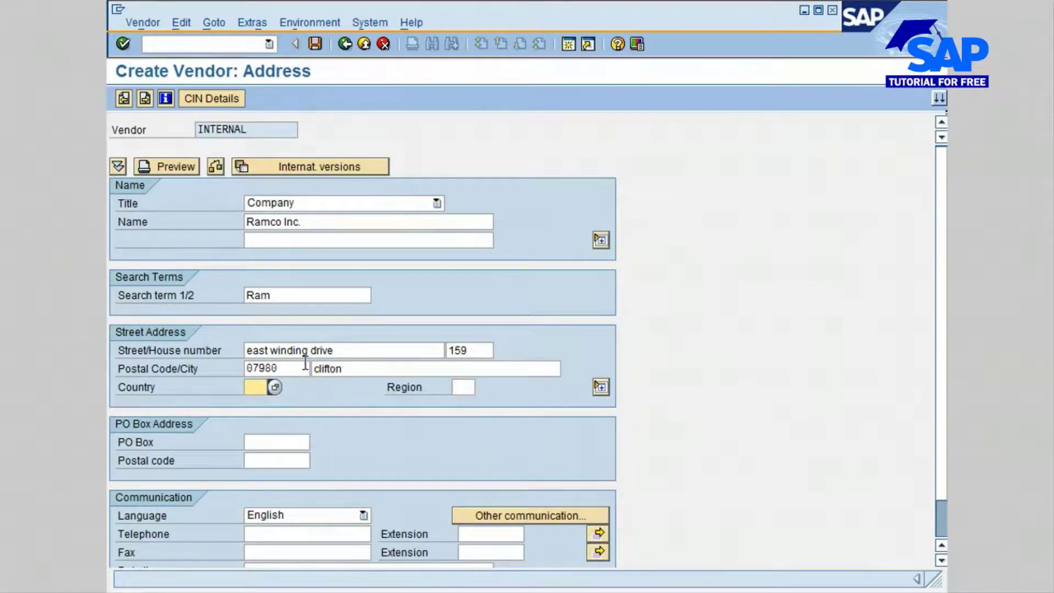
text(u)
click(252, 403)
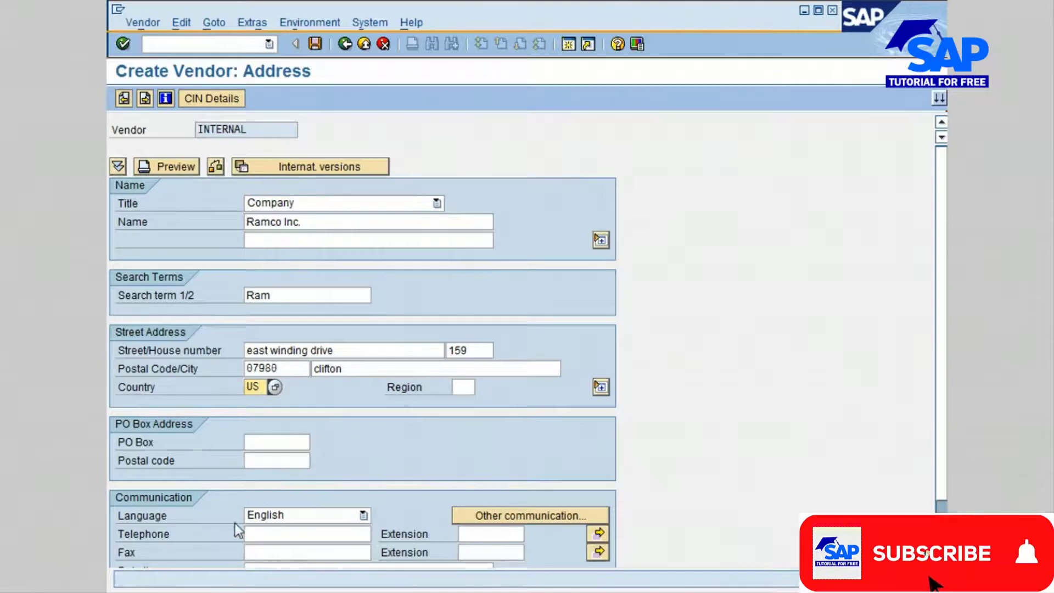
Add the vendor's telephone number and continue to the Control screen.
click(251, 539)
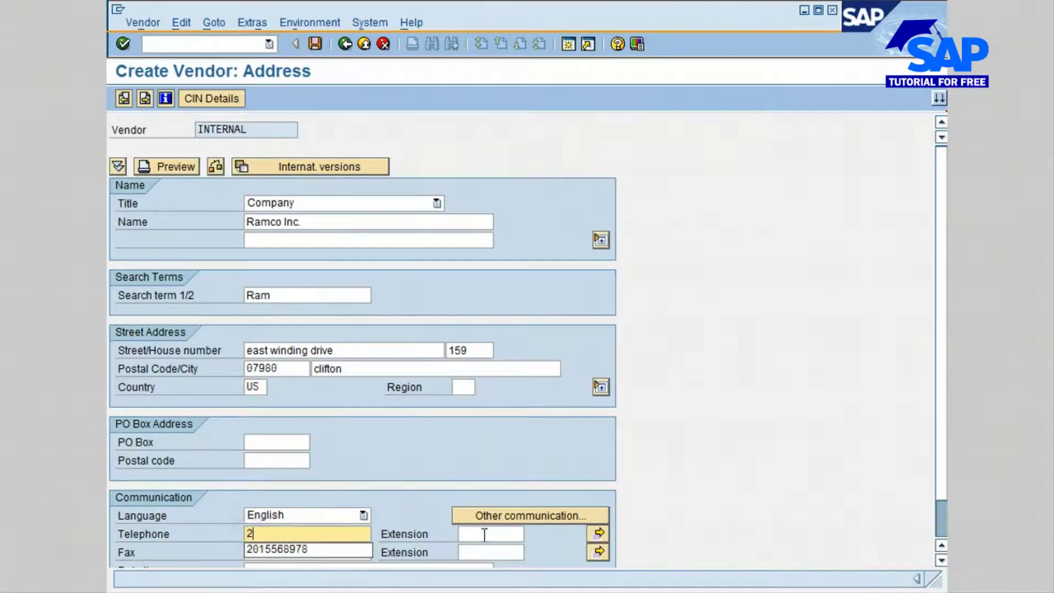
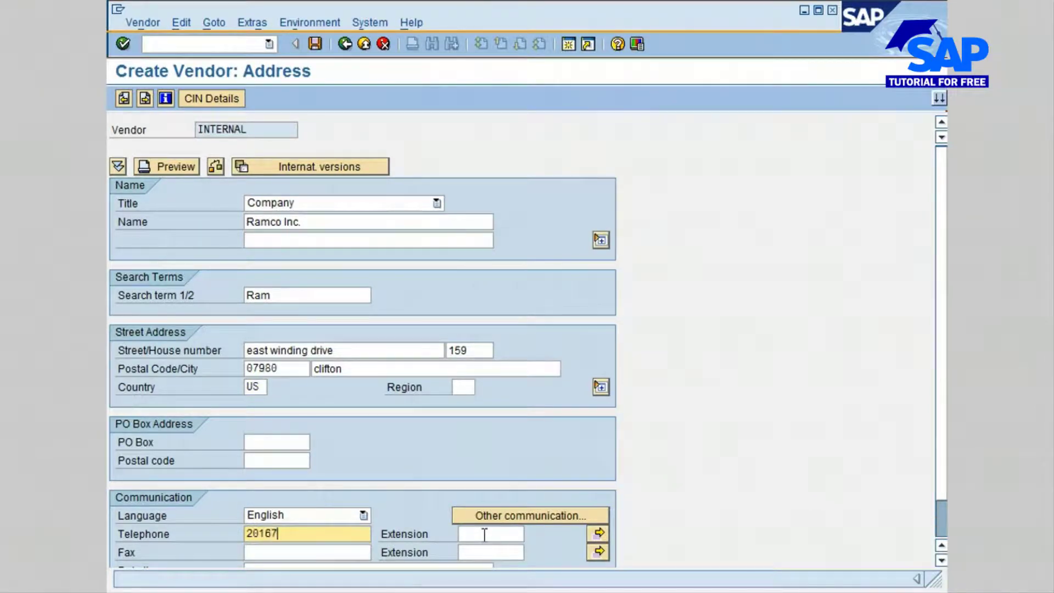
scroll(930, 524, down, 2)
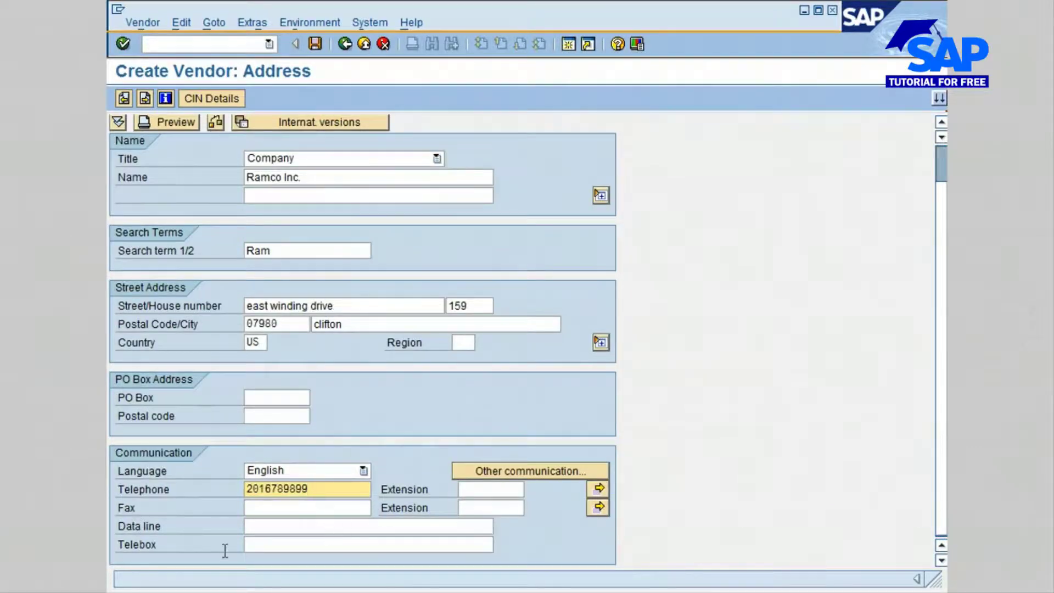
click(941, 199)
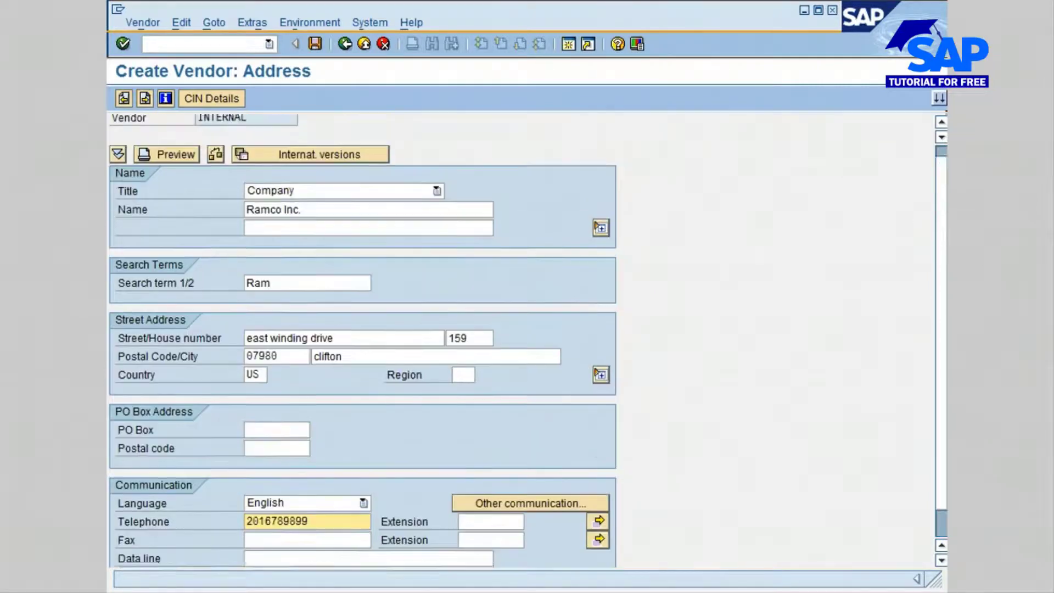
click(145, 99)
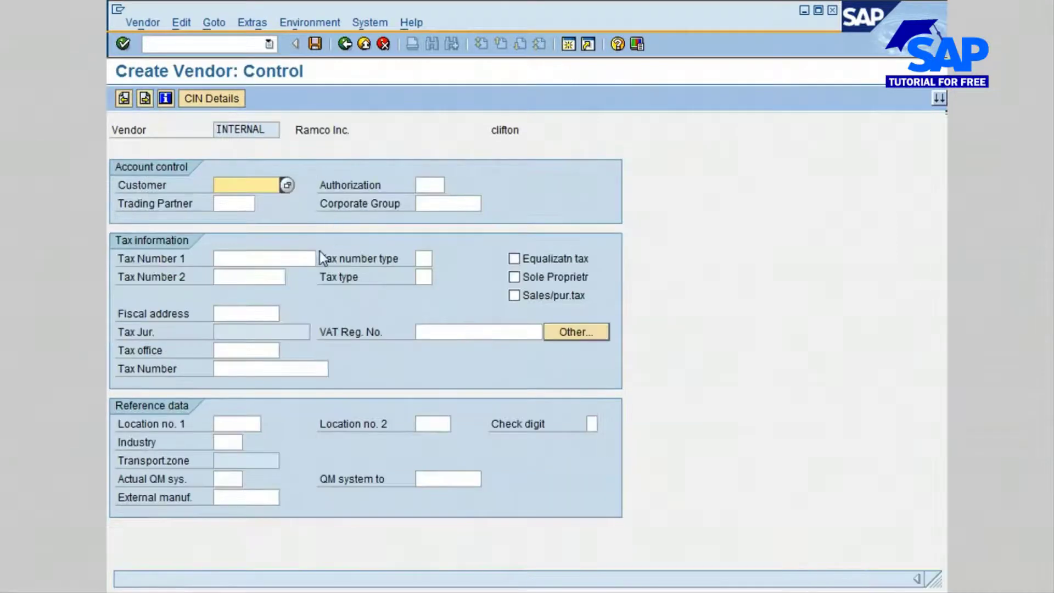
Enter the vendor's tax number in Tax Number 1 and proceed to Purchasing data.
click(233, 258)
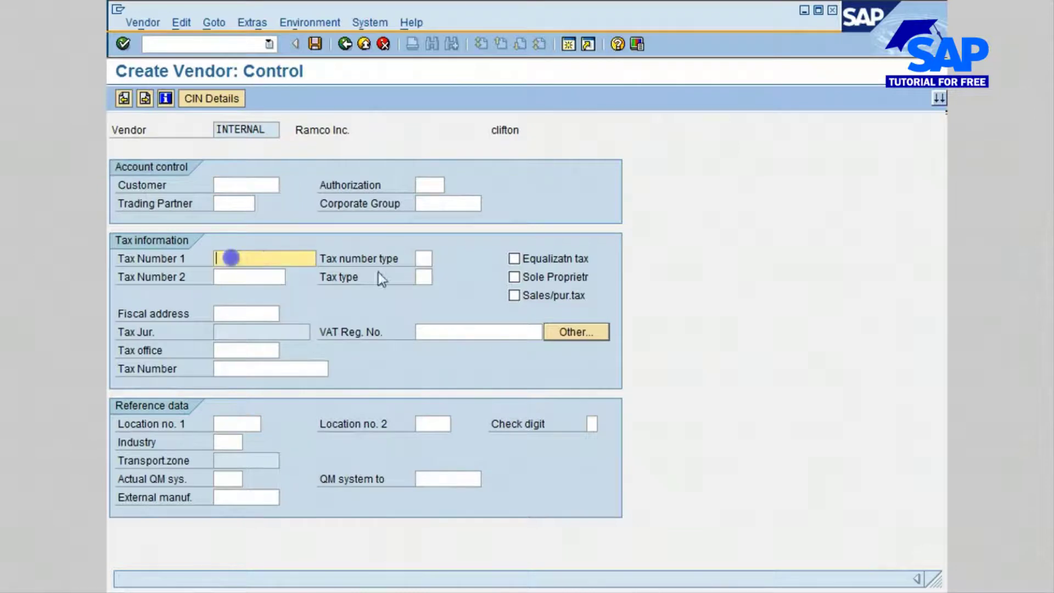
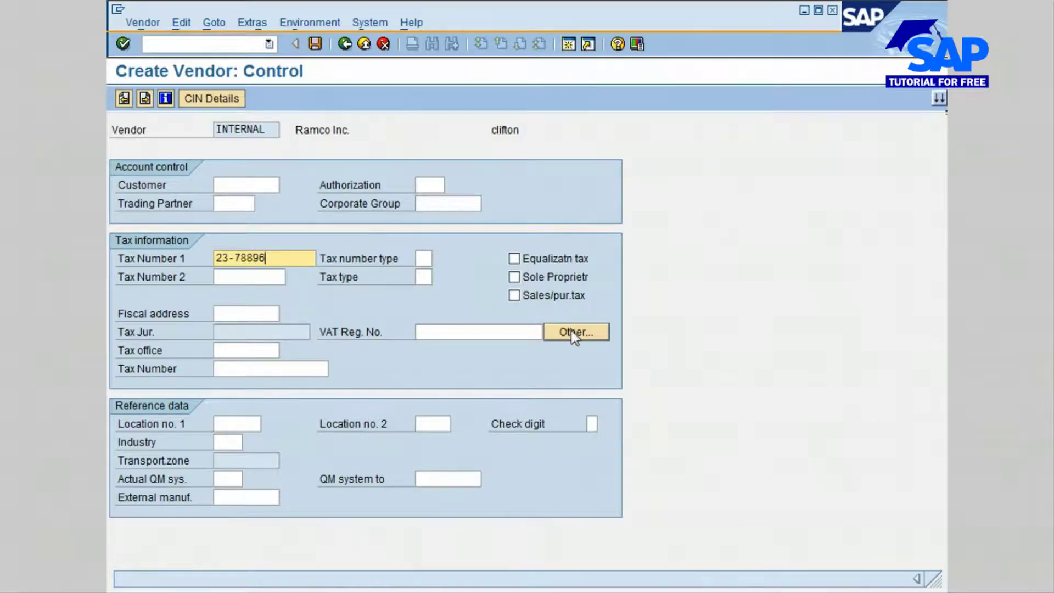
click(143, 101)
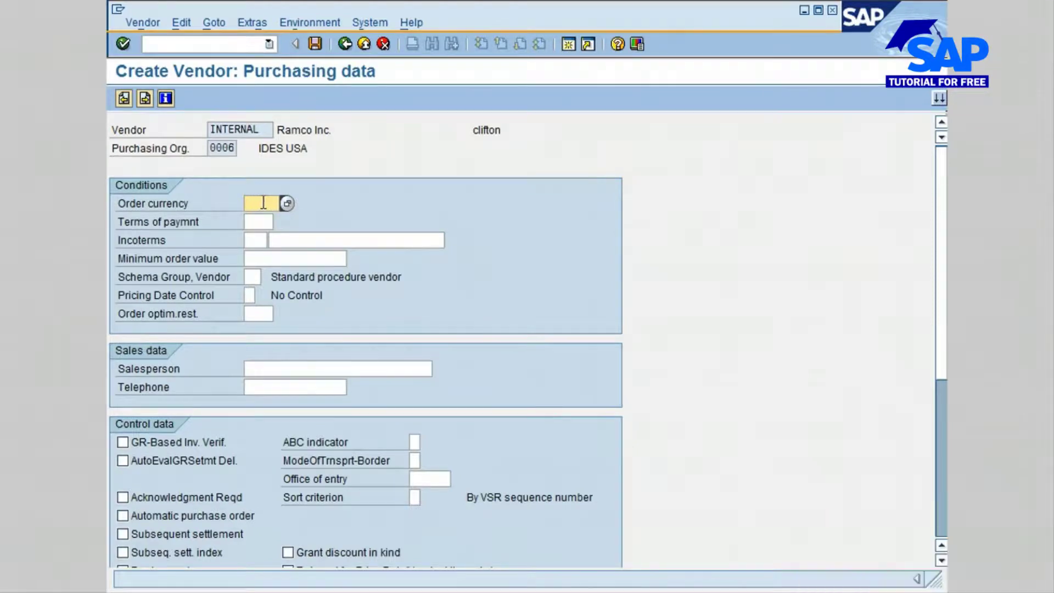
Choose order currency USD and payment terms NT30 (Net 30) from the lists.
text(u)
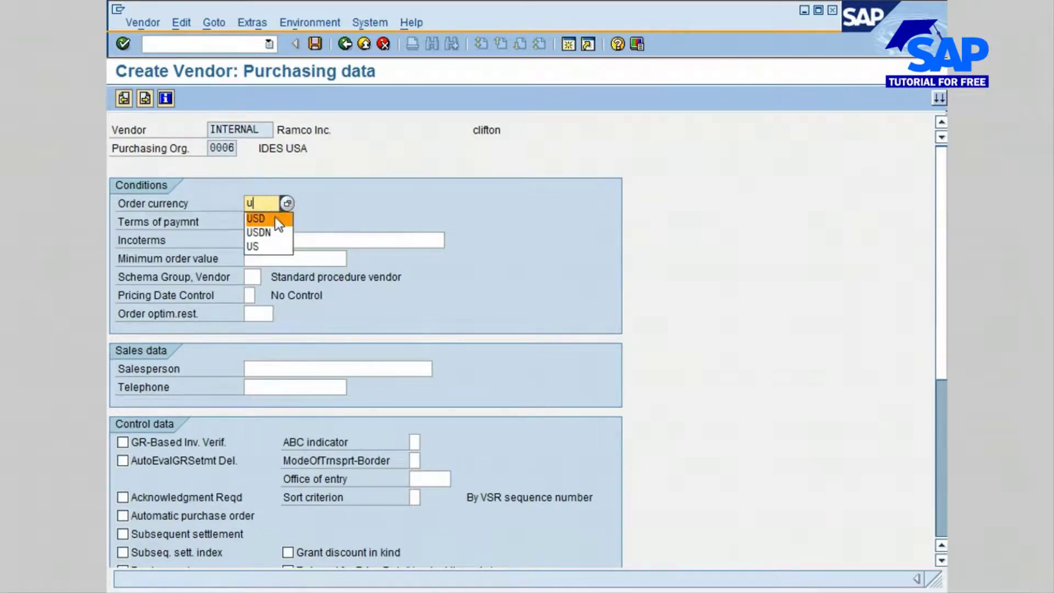
click(274, 220)
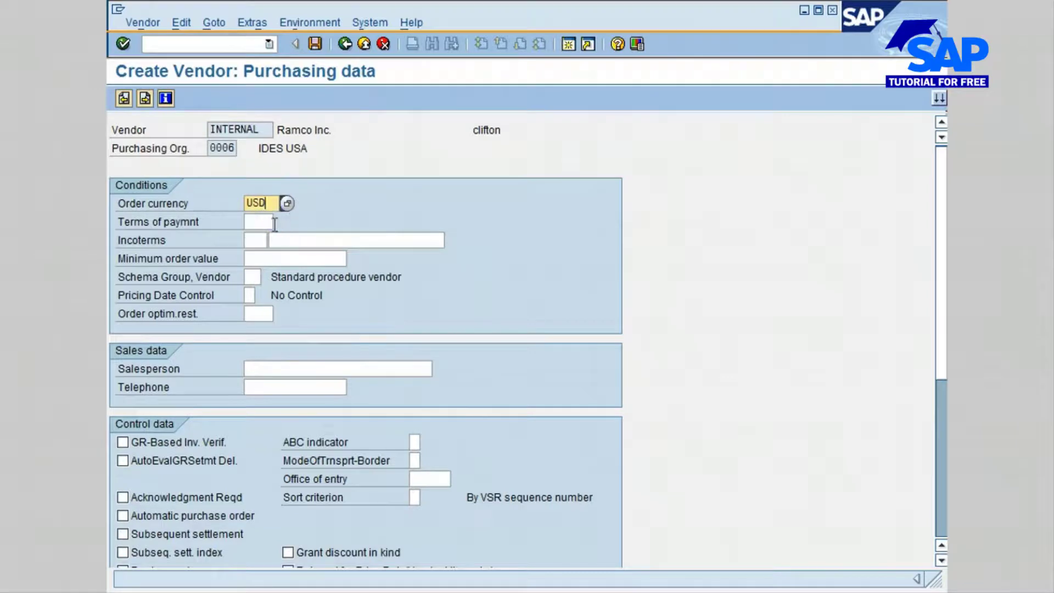
click(258, 223)
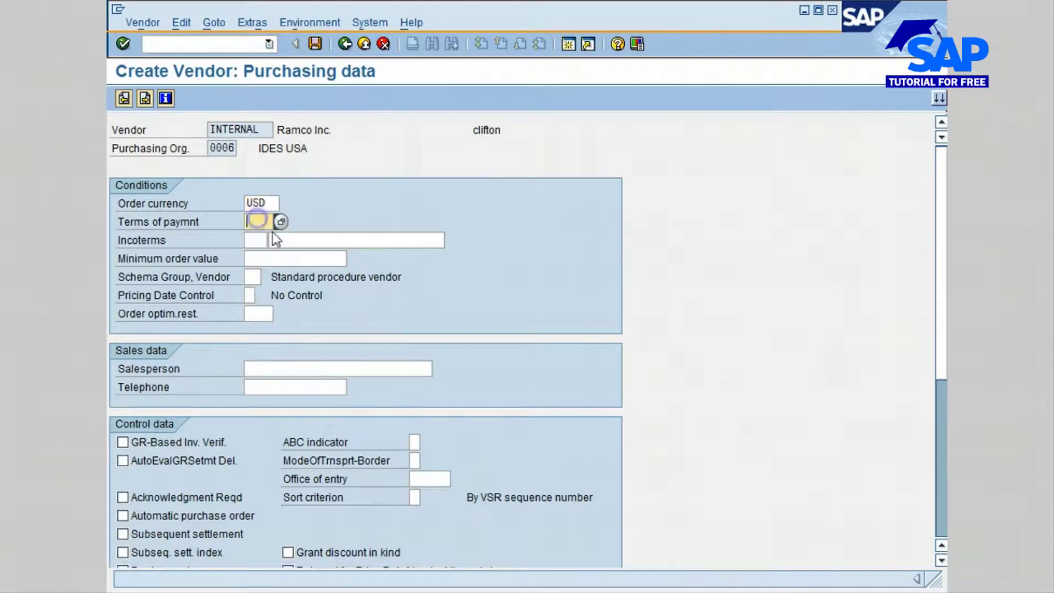
click(280, 222)
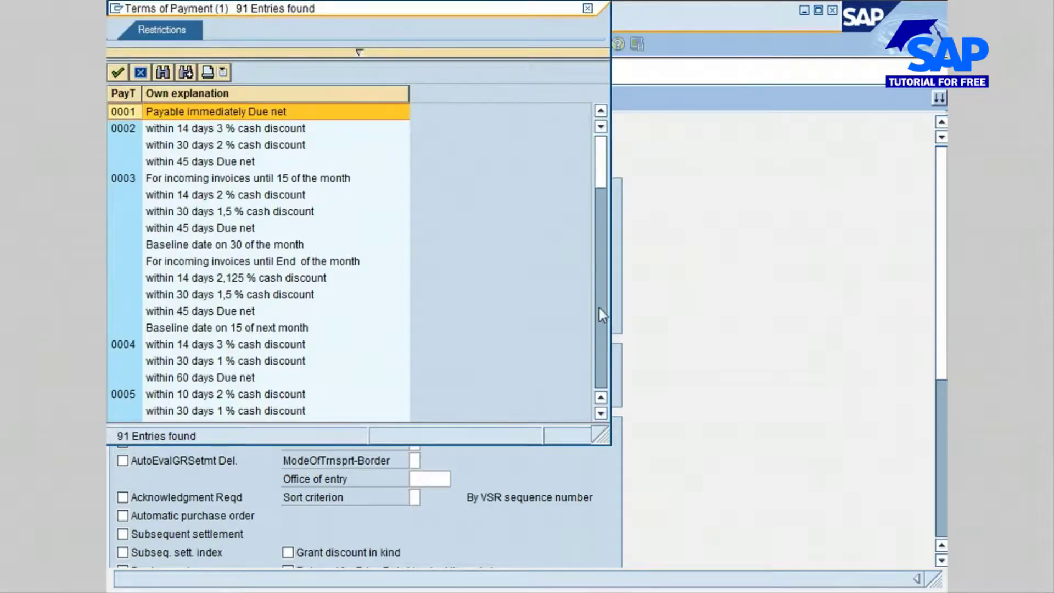
drag(601, 173, 605, 315)
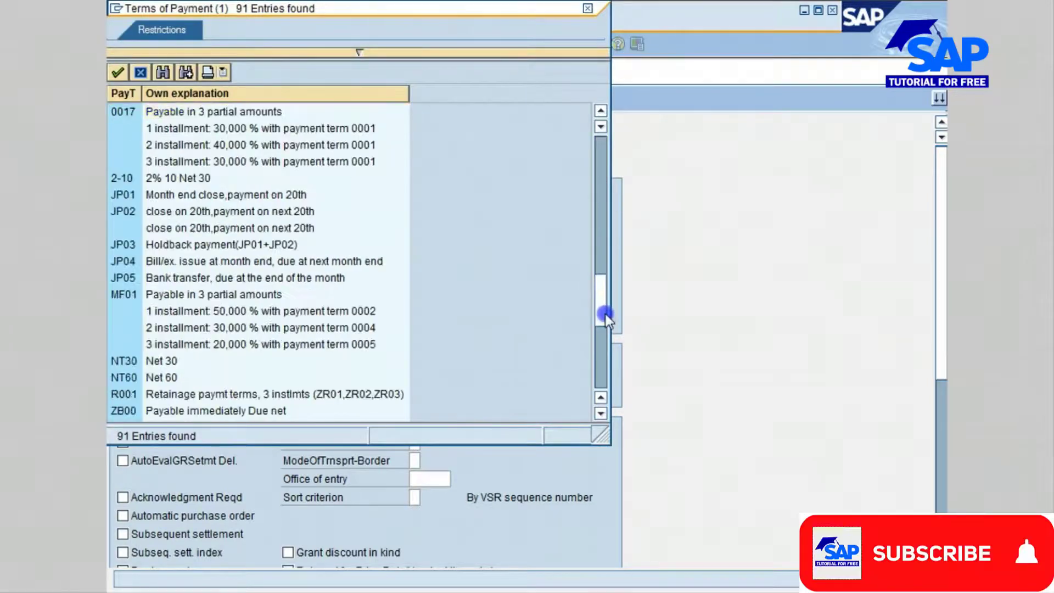
click(121, 362)
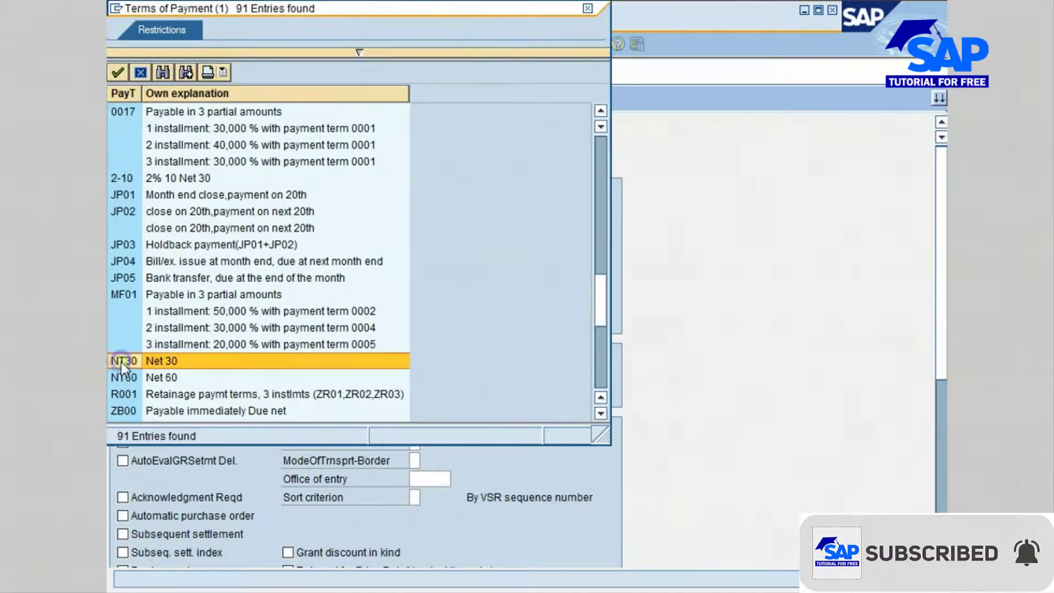
double_click(184, 362)
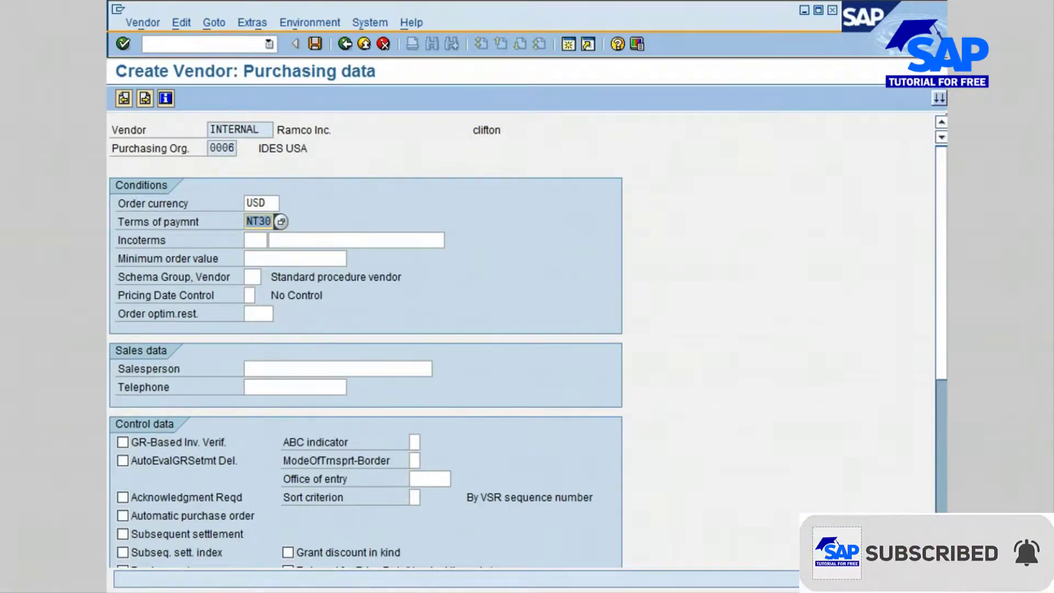
drag(944, 359, 934, 482)
Set Purchasing group to 000 and advance to the Partner functions screen.
click(253, 361)
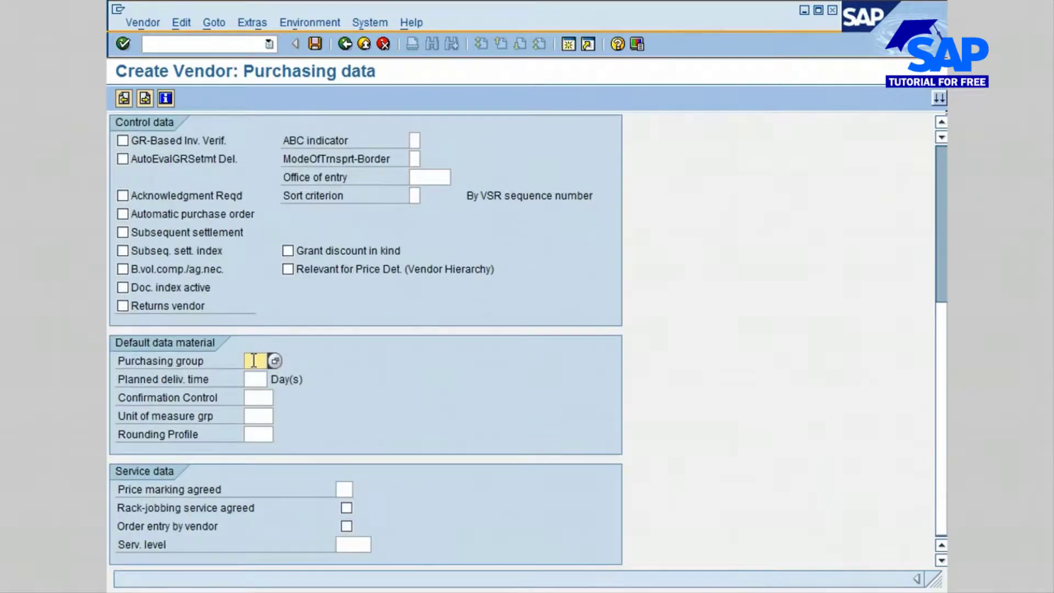
text(000)
click(342, 359)
click(143, 98)
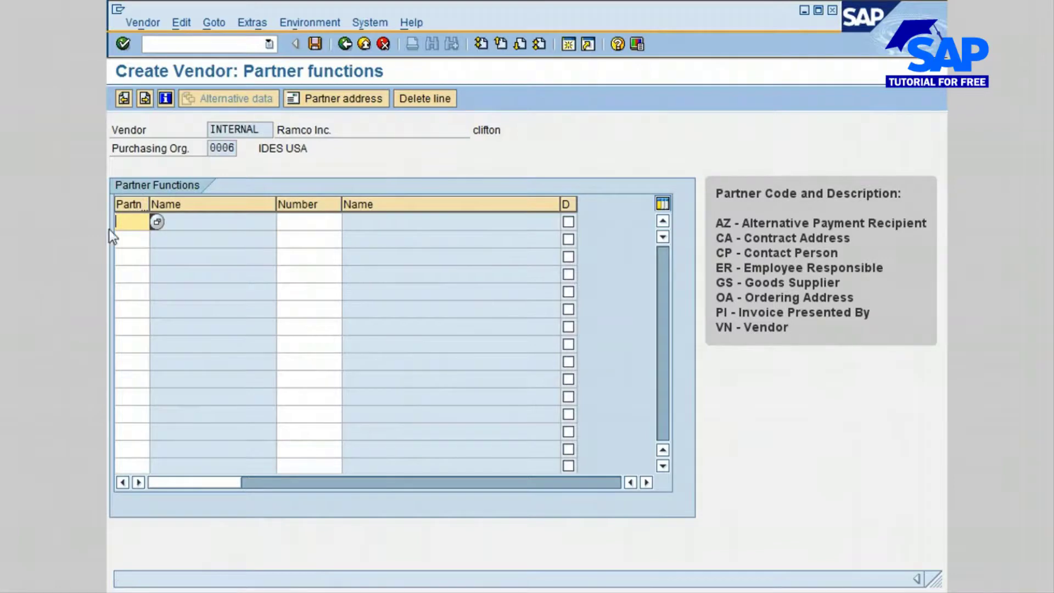
Add the GS (Goods Supplier) partner function with partner number INTERNAL.
click(134, 220)
text(GS)
key(Tab)
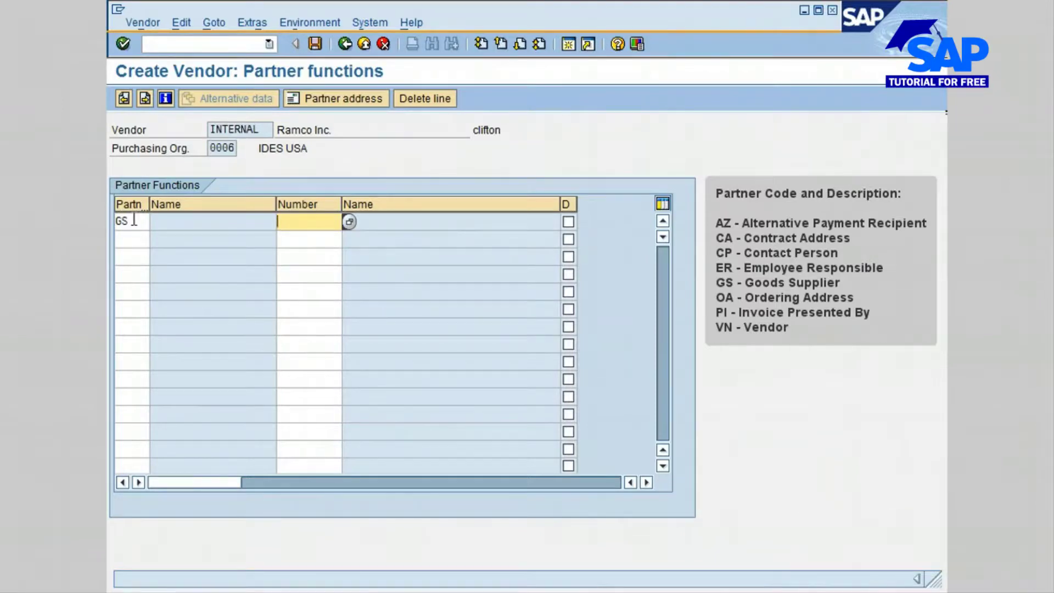
text(internal)
key(Return)
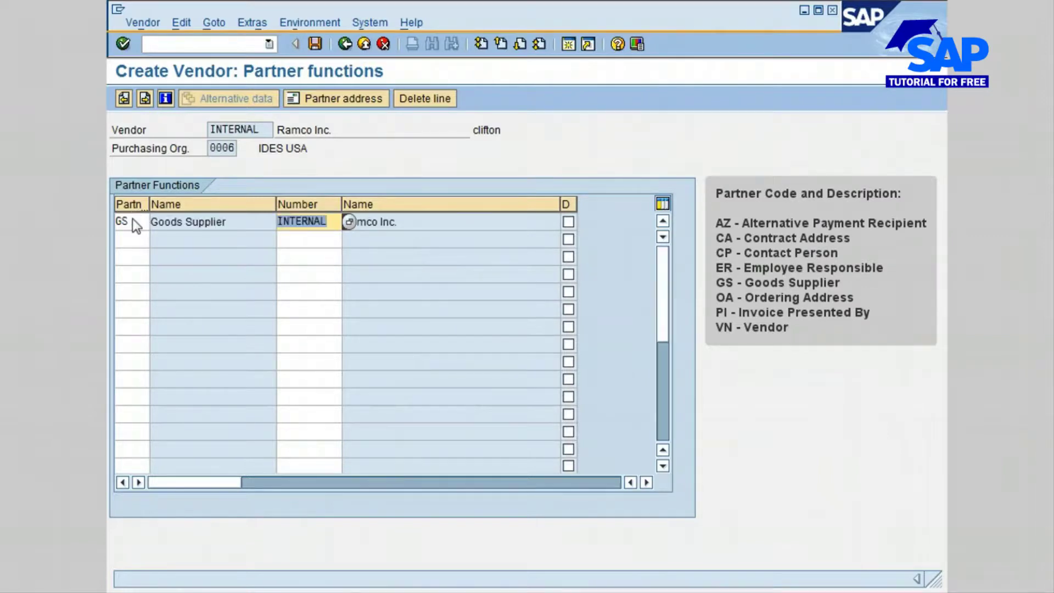
click(214, 325)
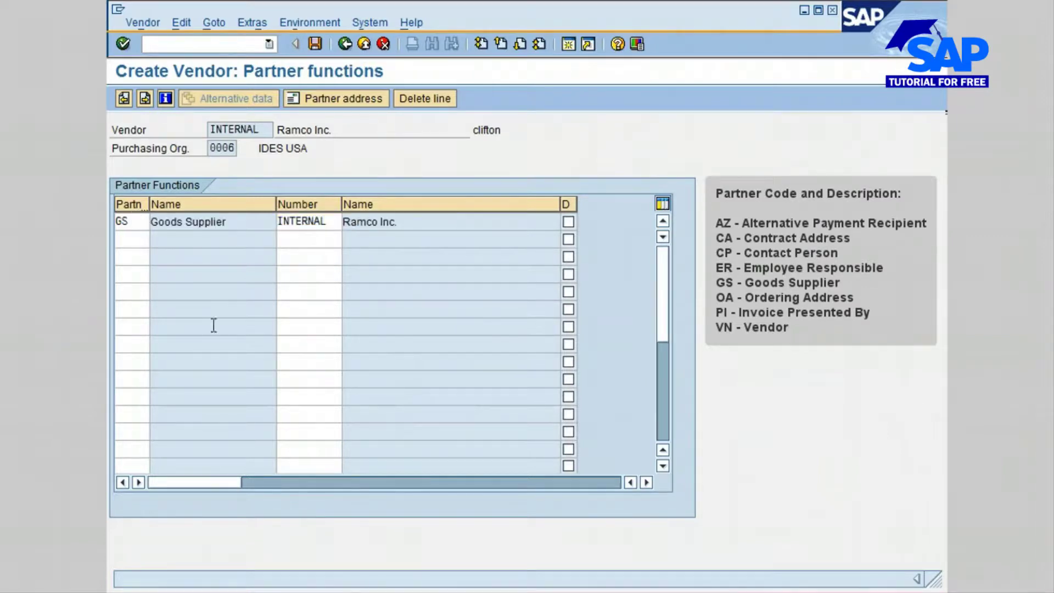
click(240, 224)
Add VN (Vendor) and OA (Ordering Address) partner rows, each with number INTERNAL.
click(130, 239)
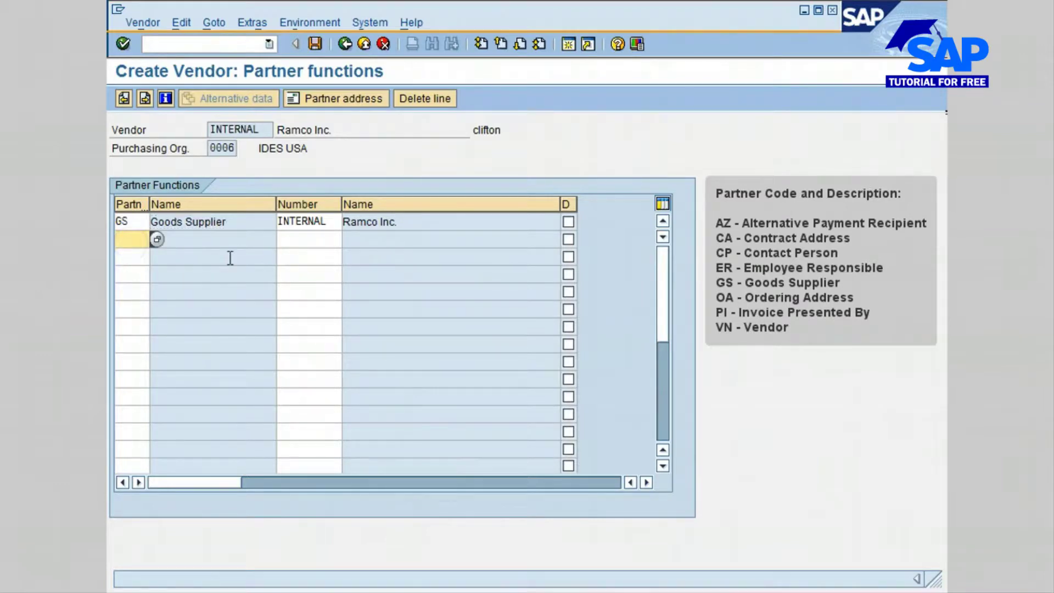
text(VN)
key(Tab)
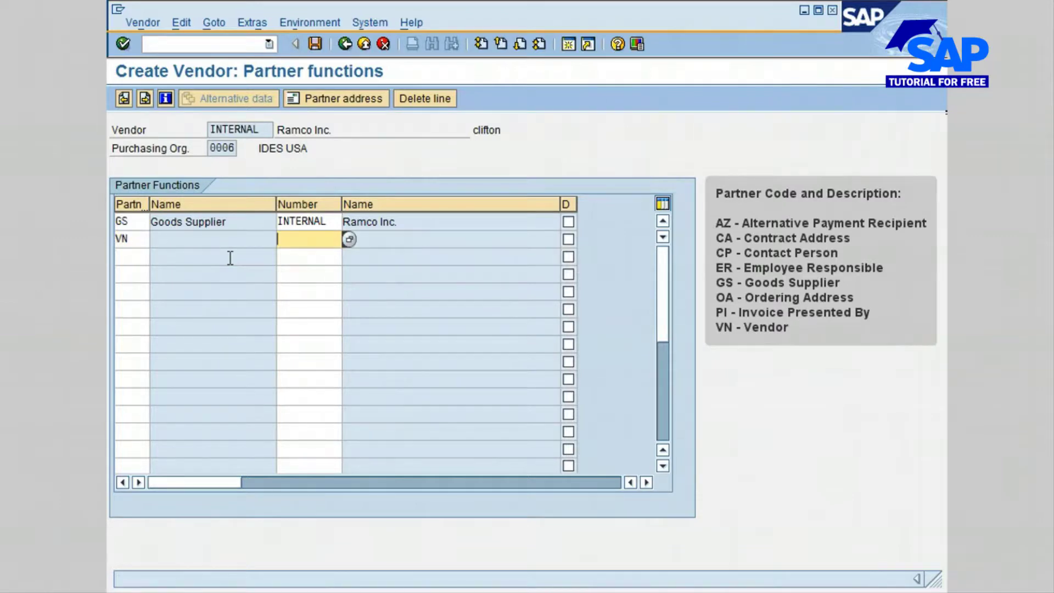
text(internal)
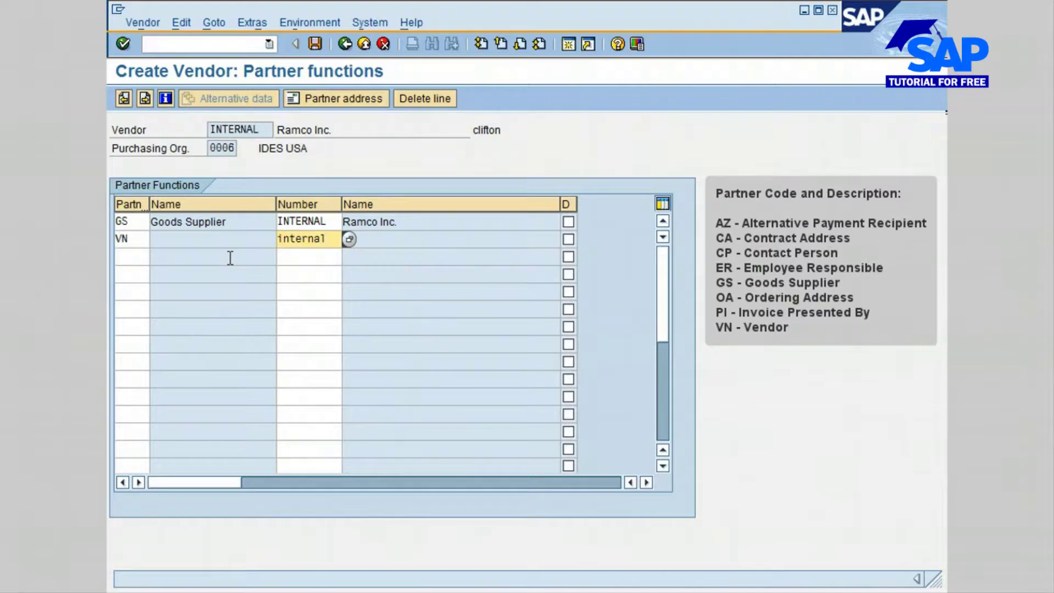
key(Return)
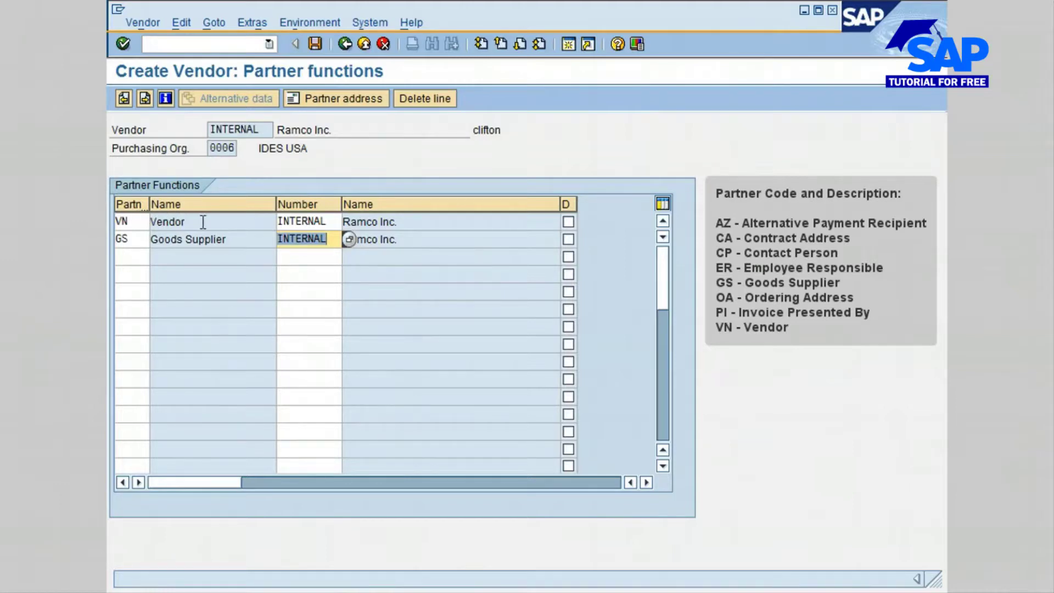
click(134, 256)
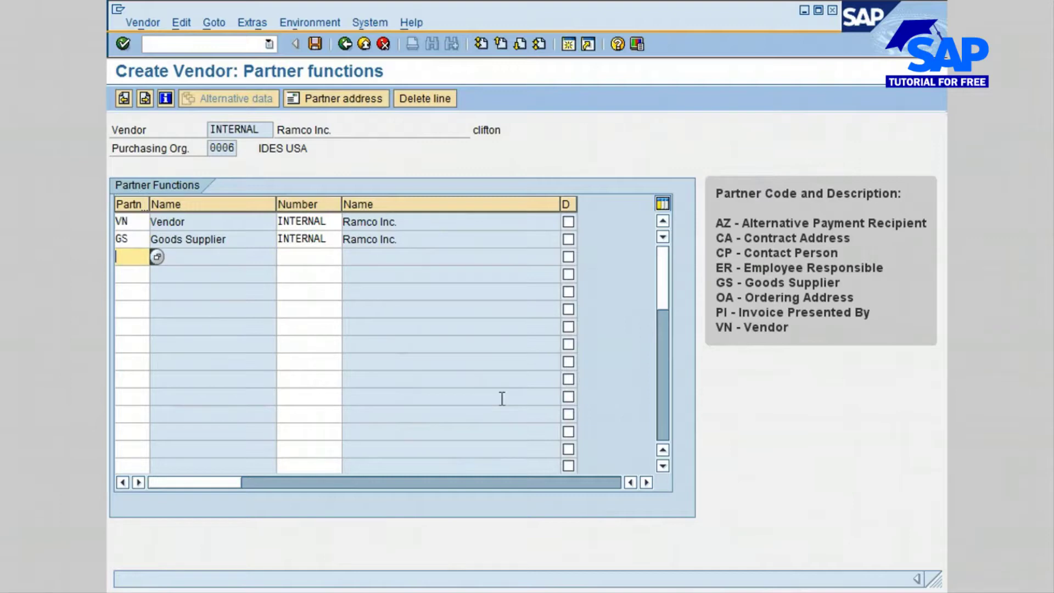
text(OA)
key(Tab)
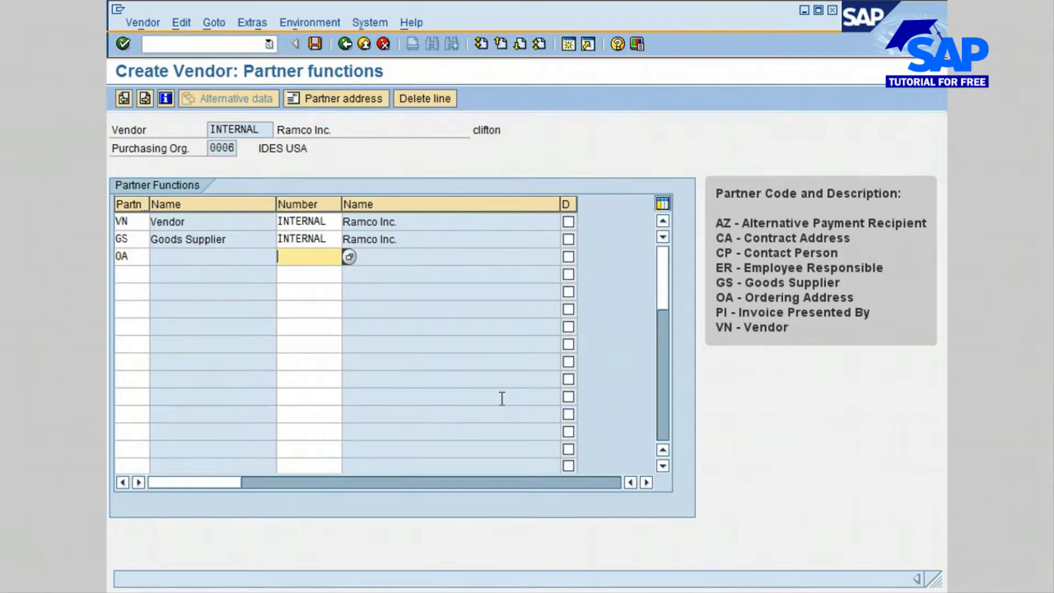
text(internal)
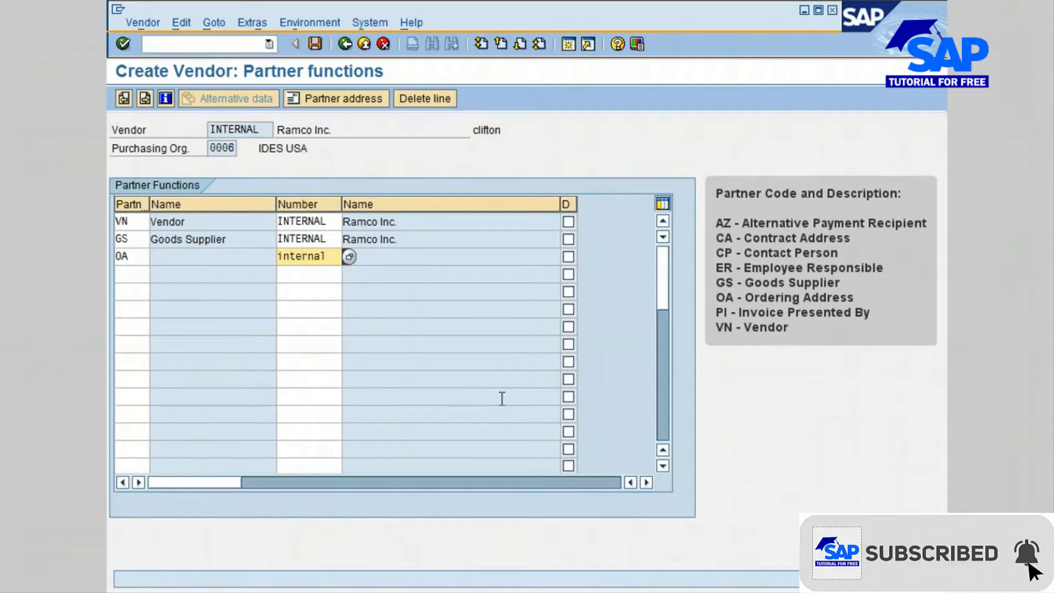
key(Return)
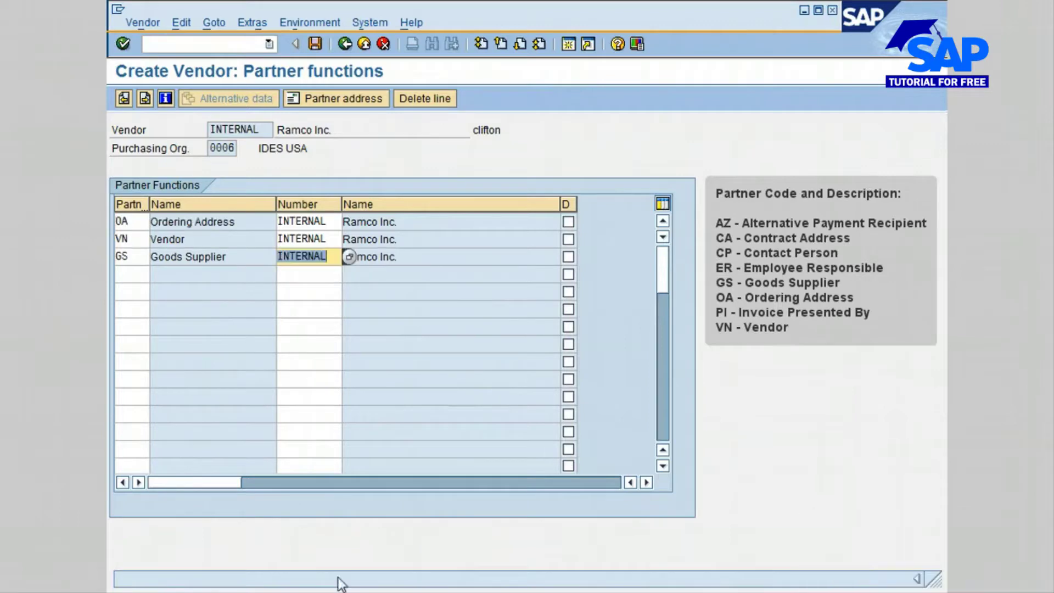
click(229, 289)
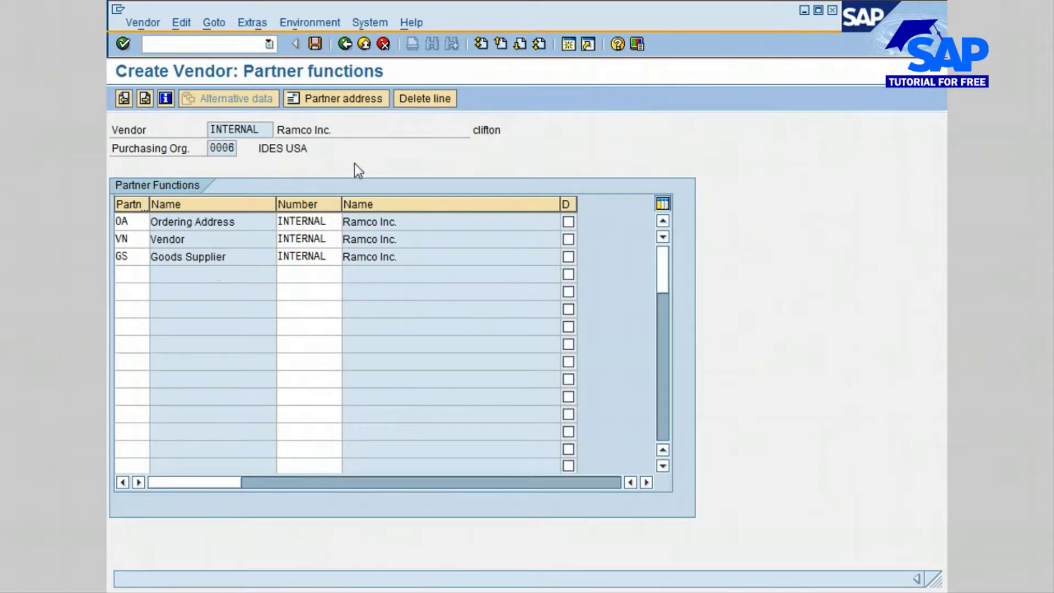
Save the new vendor Ramco Inc.
click(315, 43)
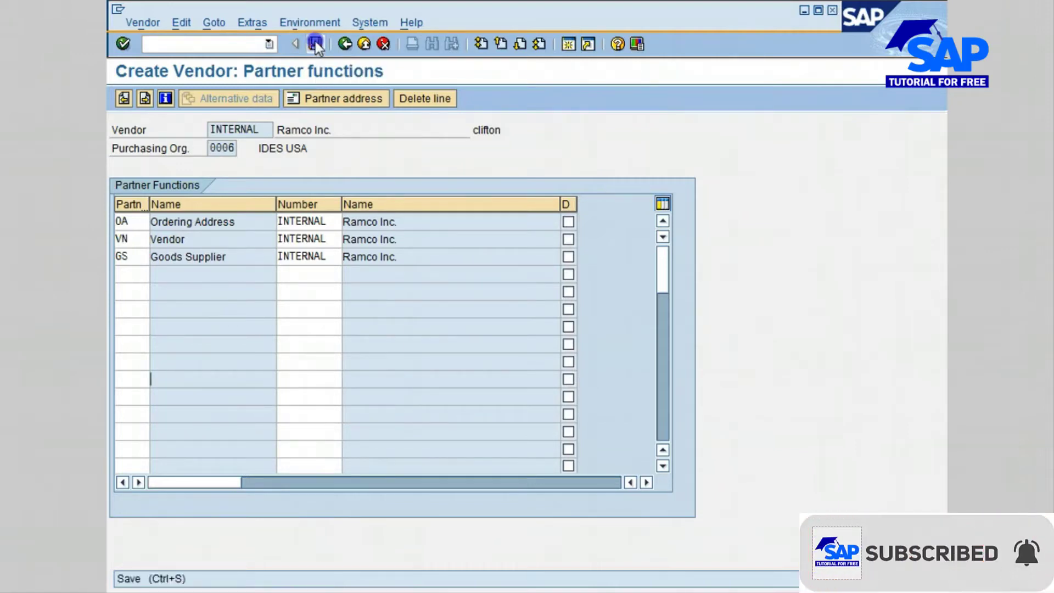